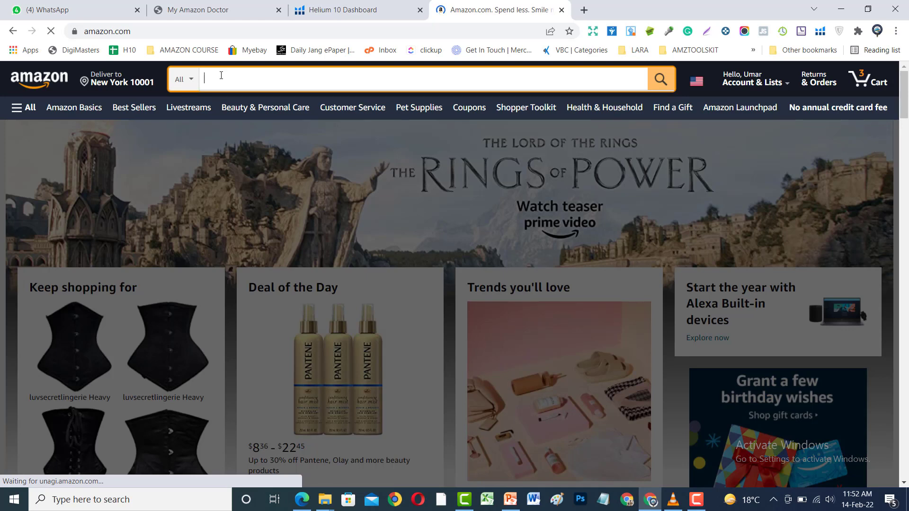
- Search Amazon for "tea spoons" using the plain suggested search term
text(tea s)
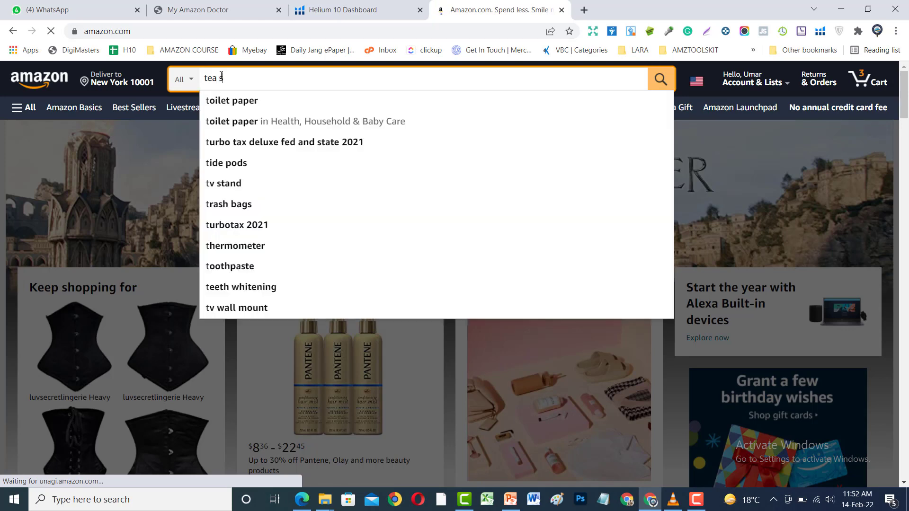
text(poon)
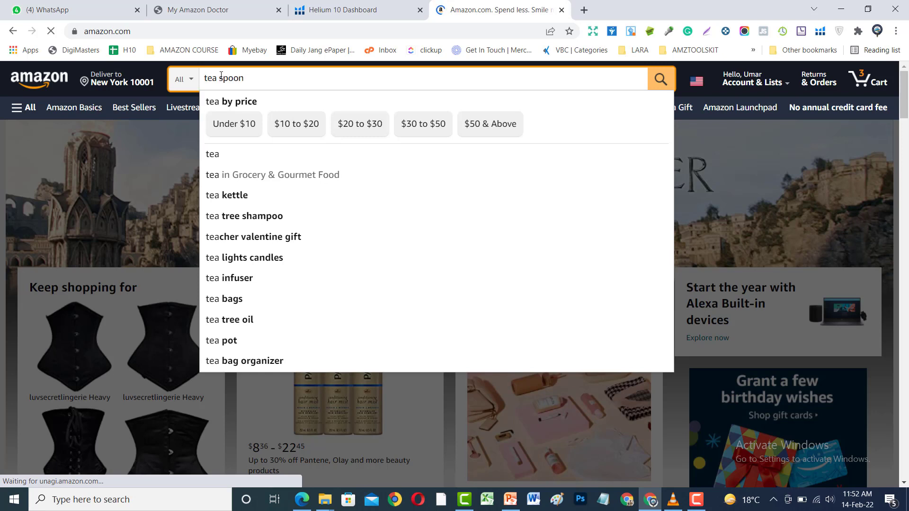
text(s)
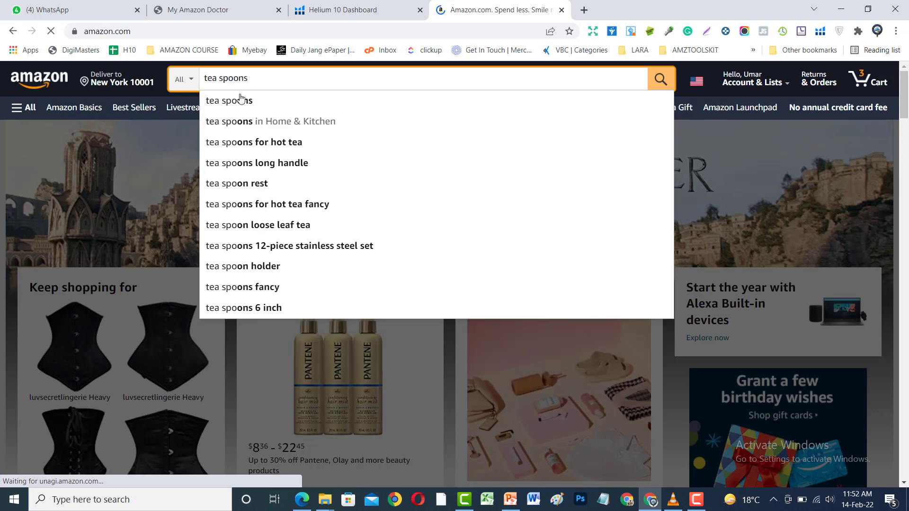
click(242, 106)
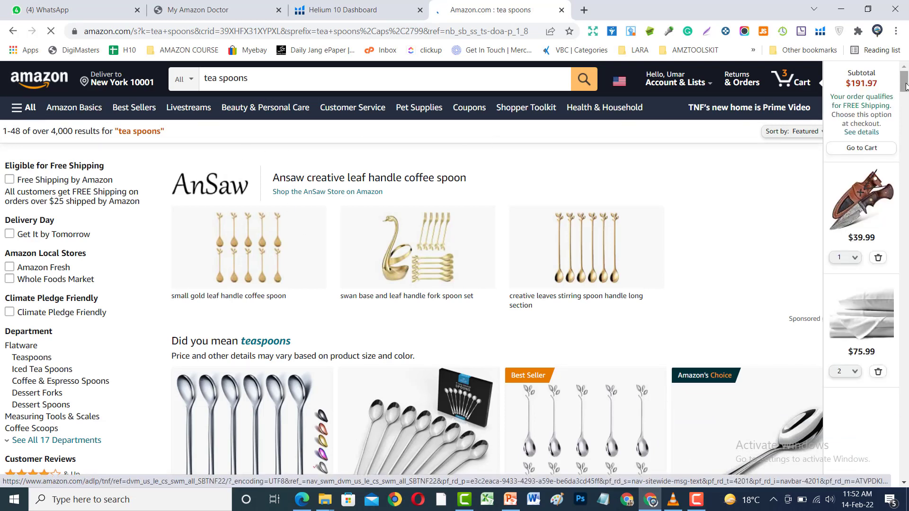
- Run the Helium 10 Xray product research on the tea spoons search results
drag(905, 86, 905, 99)
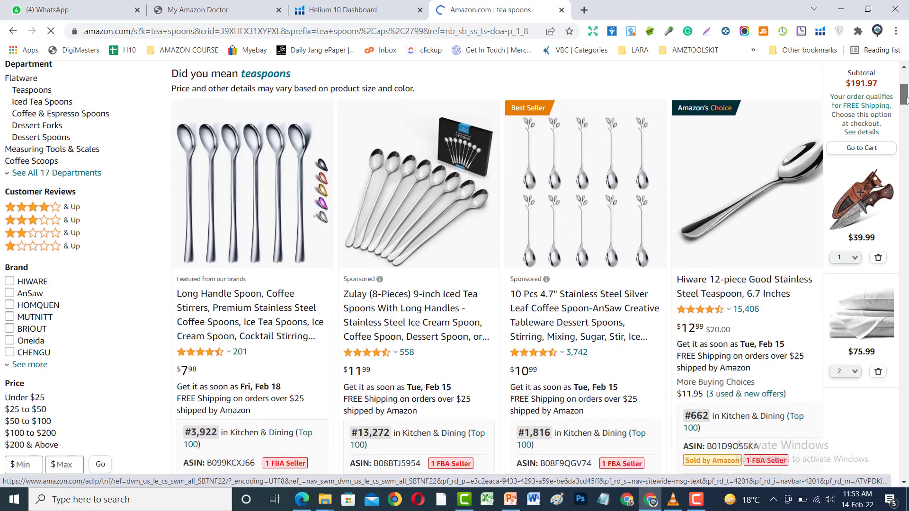
drag(905, 99, 906, 78)
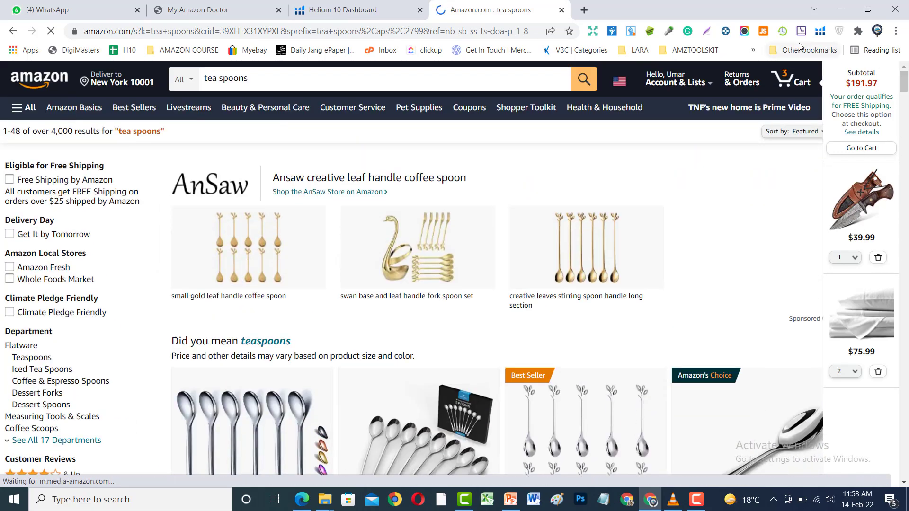
click(822, 30)
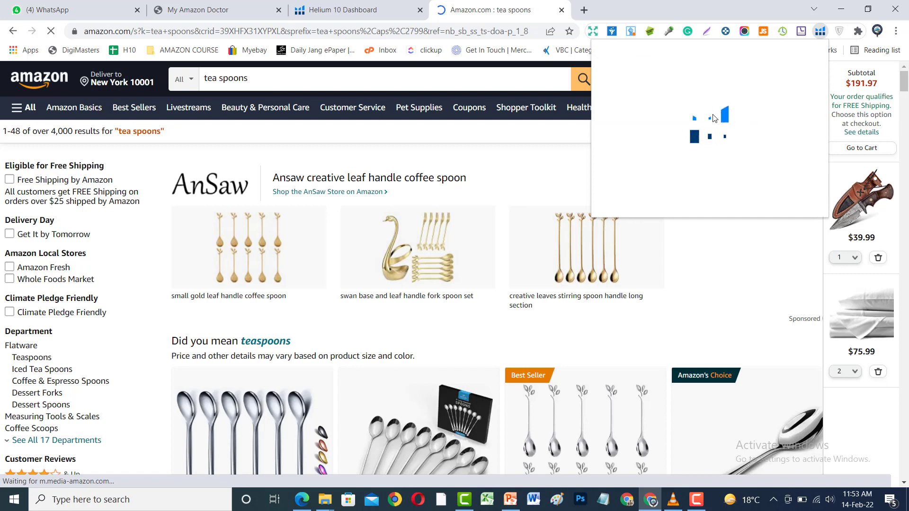
click(634, 137)
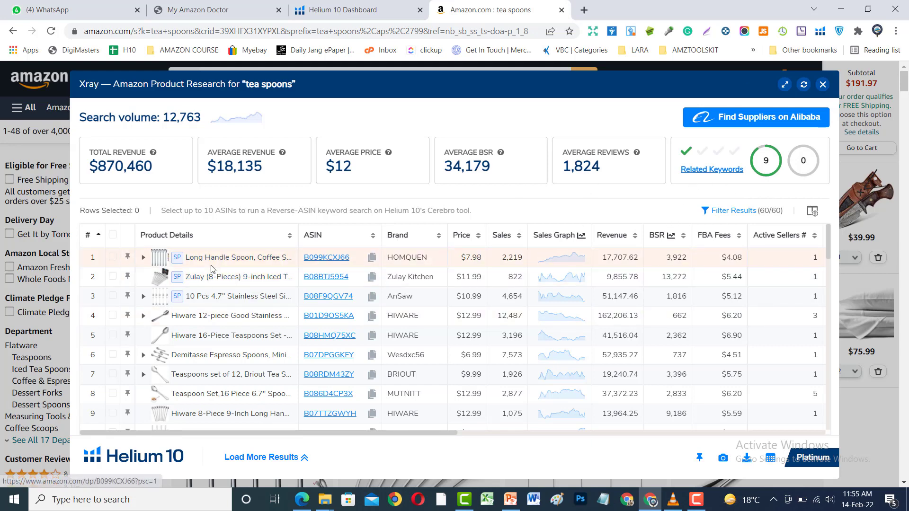
click(112, 259)
click(113, 277)
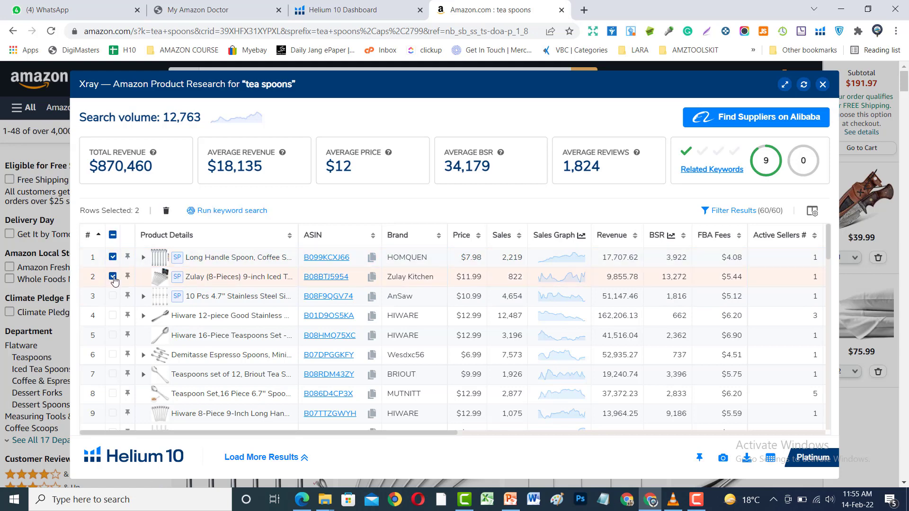
click(113, 277)
click(113, 258)
- Filter the Xray results to hide sponsored products
click(732, 211)
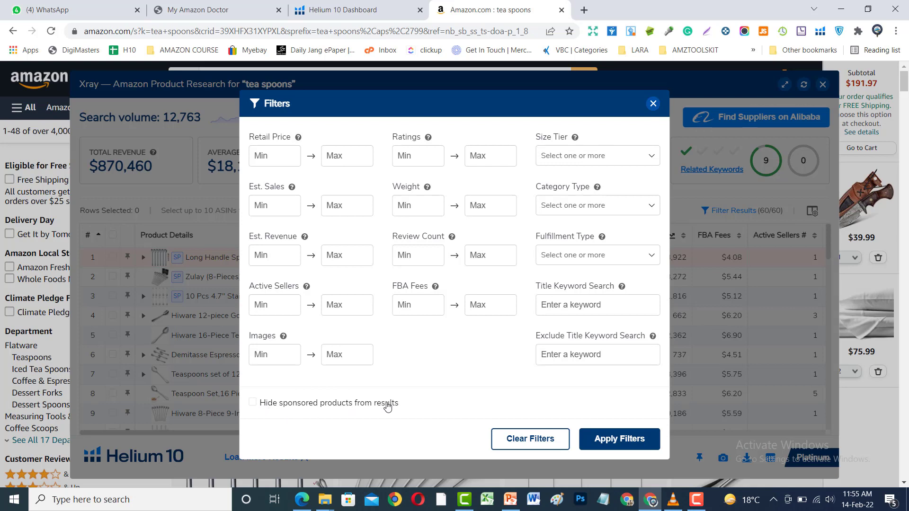
click(253, 403)
click(616, 439)
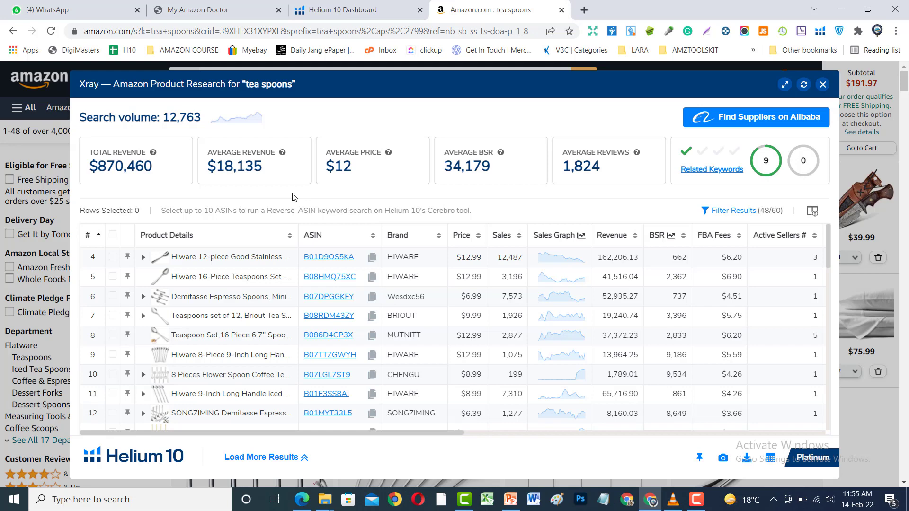
- Look through the Xray revenue, ratings and review columns and expand the Xray window to full size
mouse_move(266, 433)
mouse_down()
mouse_move(280, 432)
mouse_move(268, 431)
mouse_up()
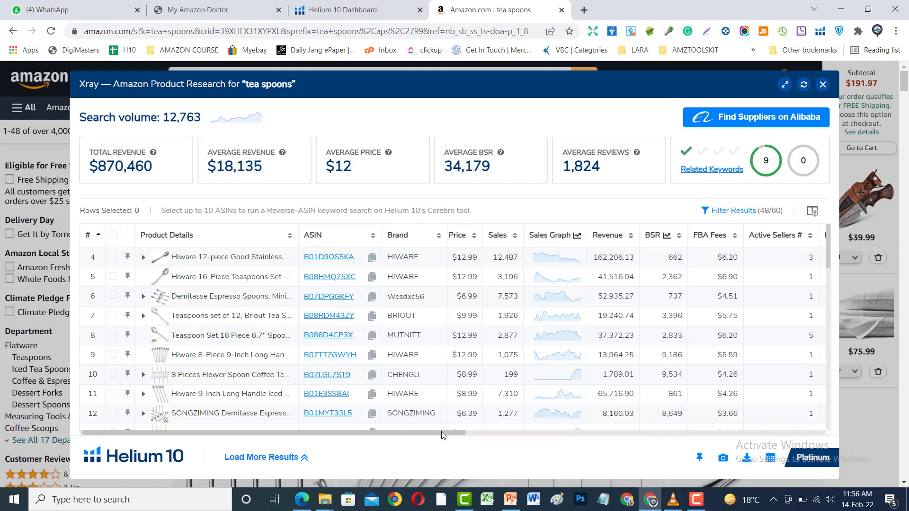
drag(448, 433, 509, 436)
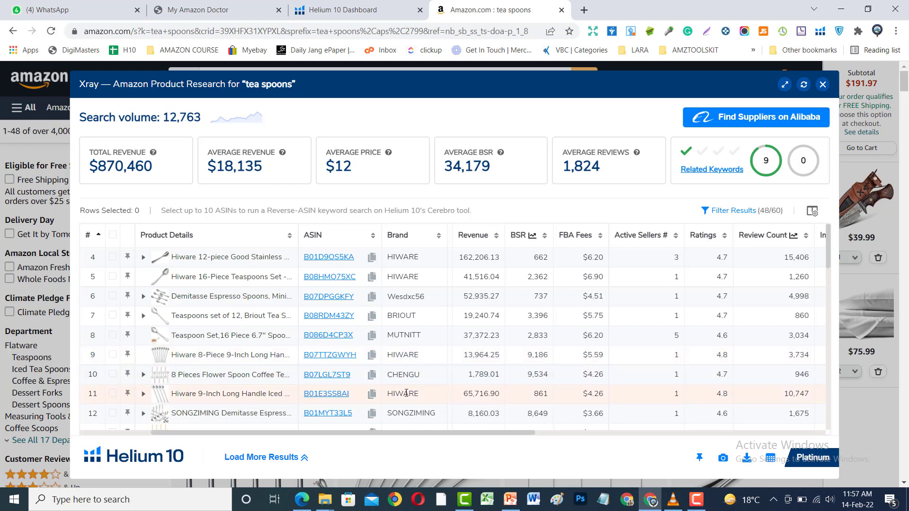
mouse_move(344, 398)
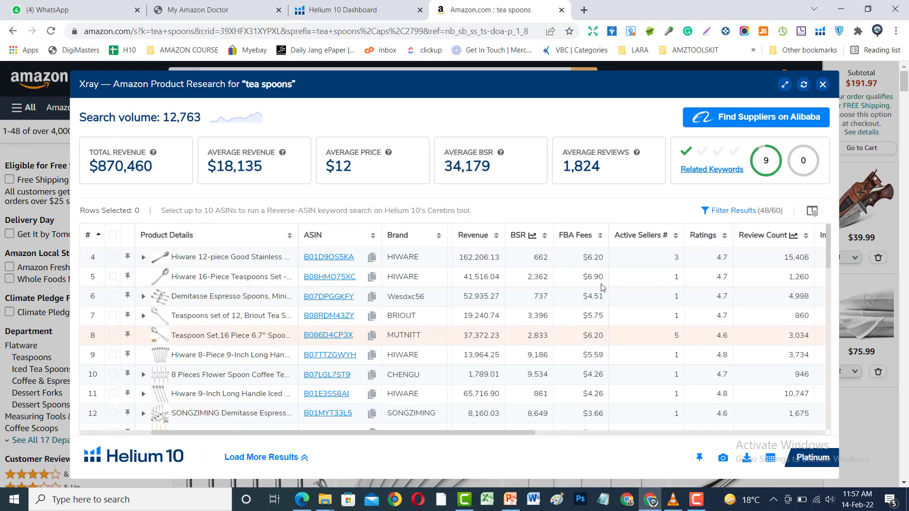
click(785, 86)
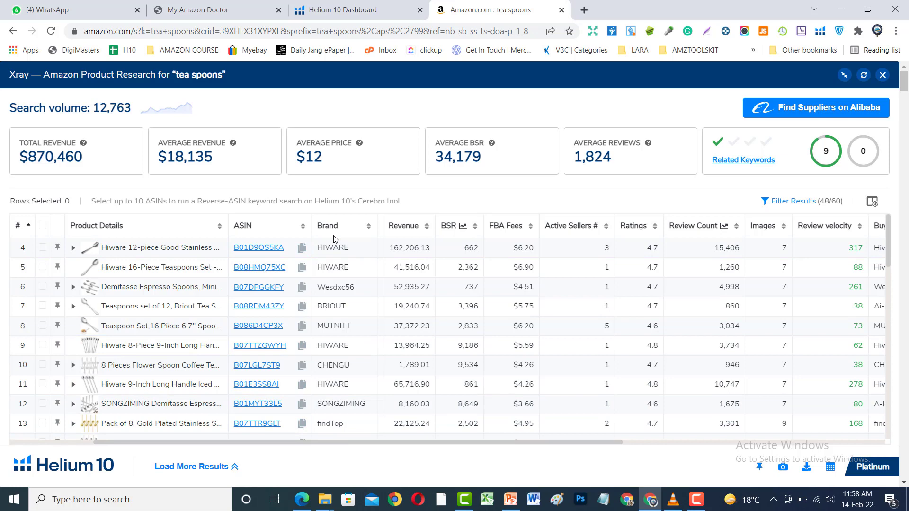
- Move the My Amazon Doctor criteria PDF into its own browser window and return to the tea spoons Xray results
click(224, 12)
drag(223, 13, 270, 76)
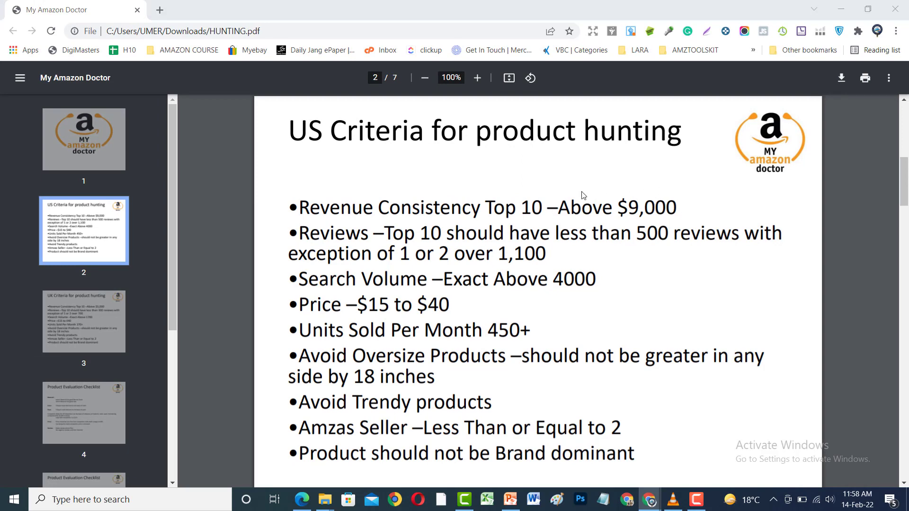
key(alt+Tab)
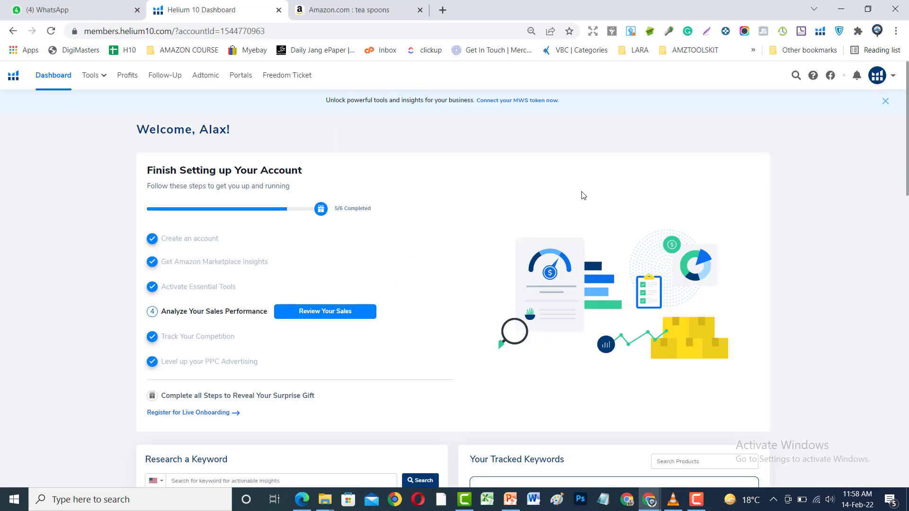
click(373, 9)
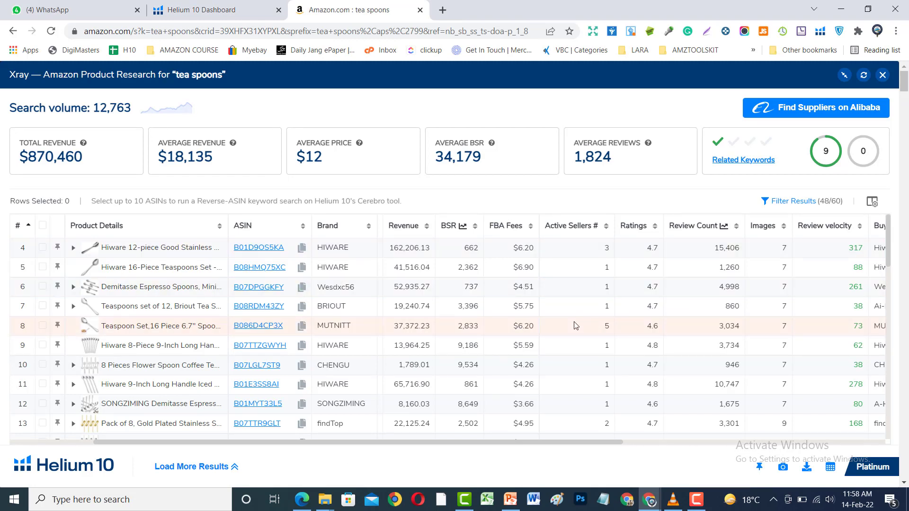
- Sort the Xray products by revenue from highest to lowest and look over the ranked list
click(409, 228)
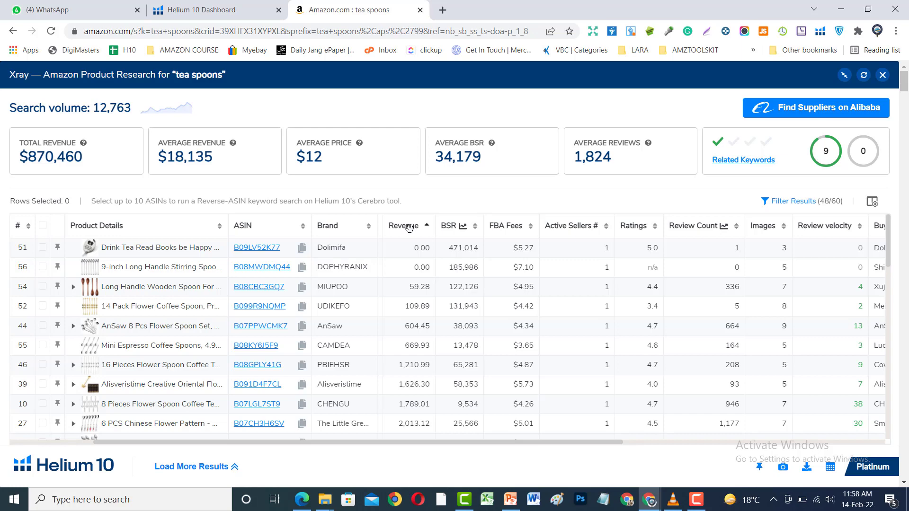
click(409, 227)
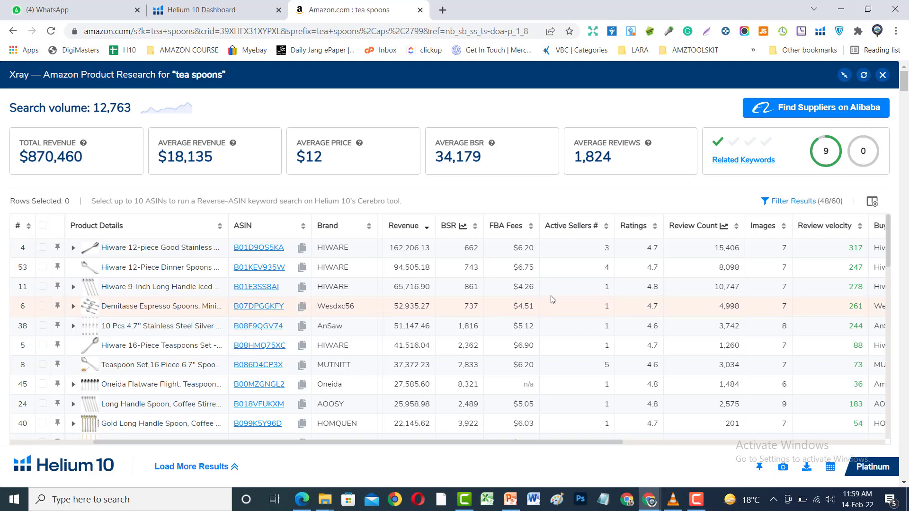
drag(888, 268, 890, 316)
scroll(476, 350, up, 6)
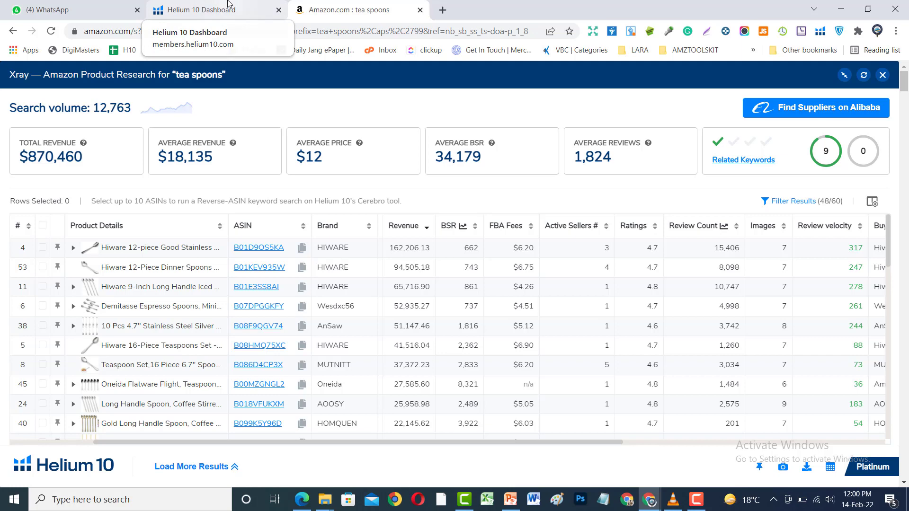
- Compare the tea spoons review counts and search volume with the US product hunting criteria in the HUNTING.pdf window
key(alt+Tab)
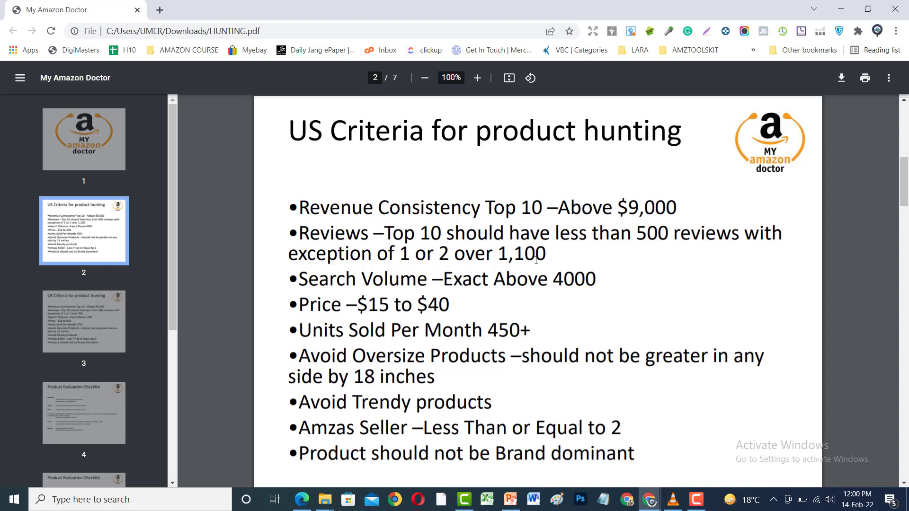
key(alt+Tab)
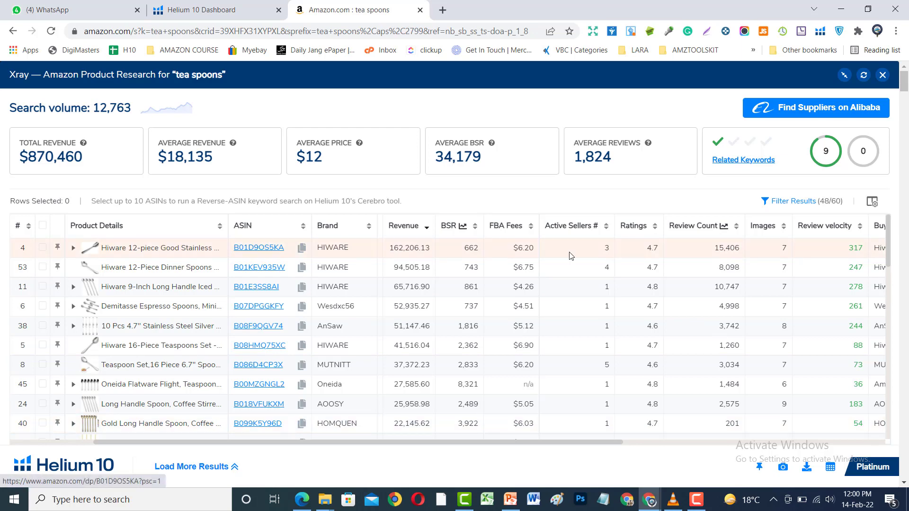
key(alt+Tab)
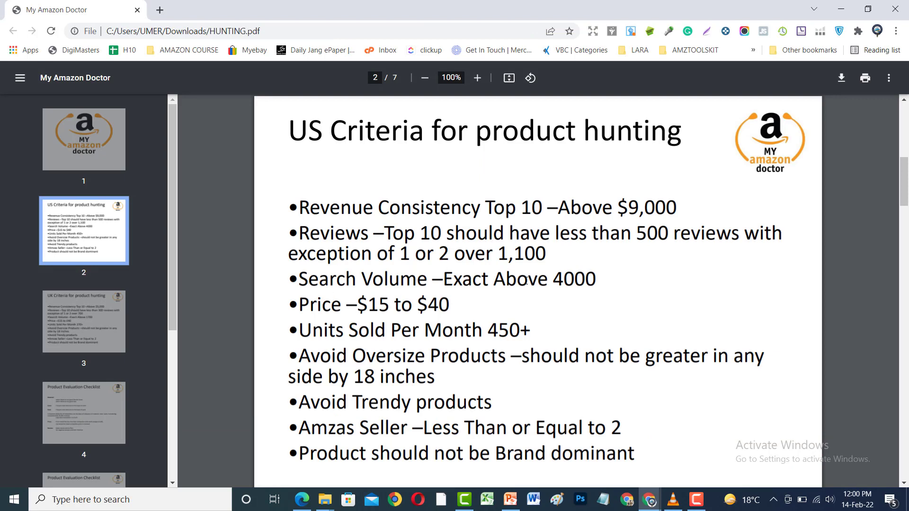
key(alt+Tab)
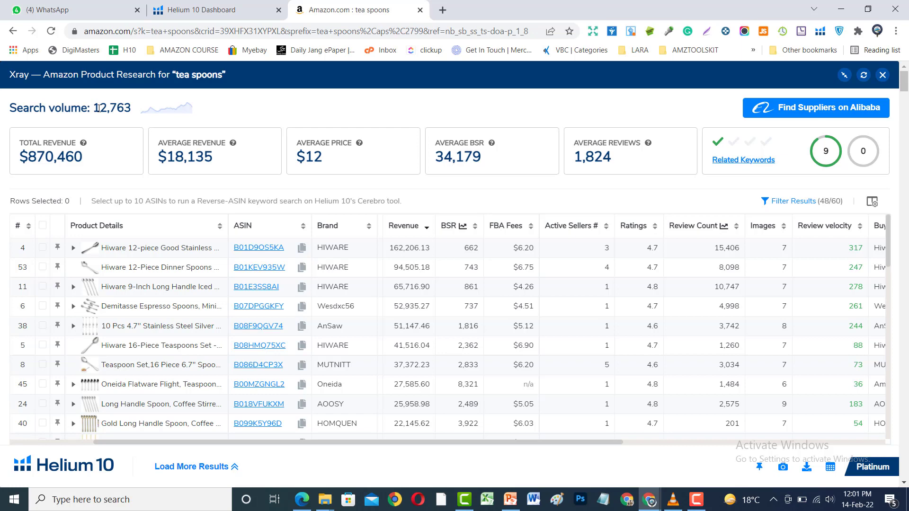
- Check the products' prices and monthly sales in Xray against the price and units-sold criteria in the PDF
key(alt+Tab)
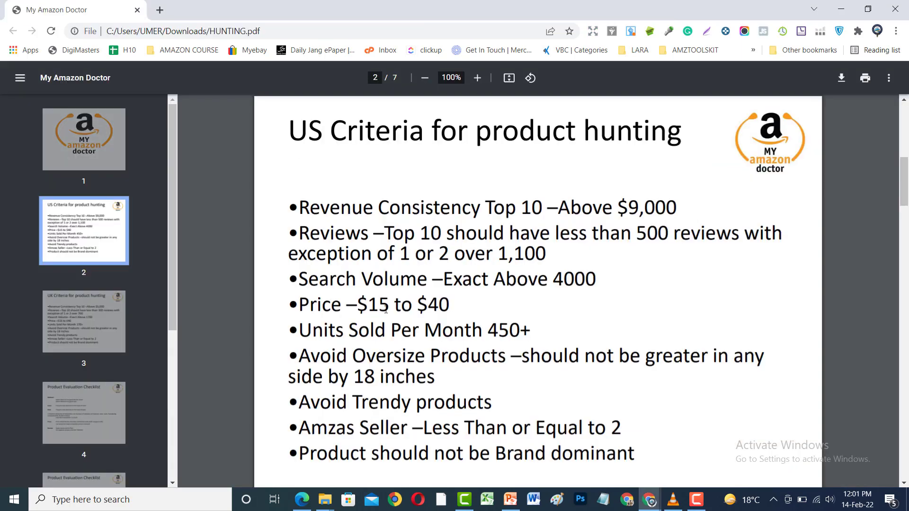
key(alt+Tab)
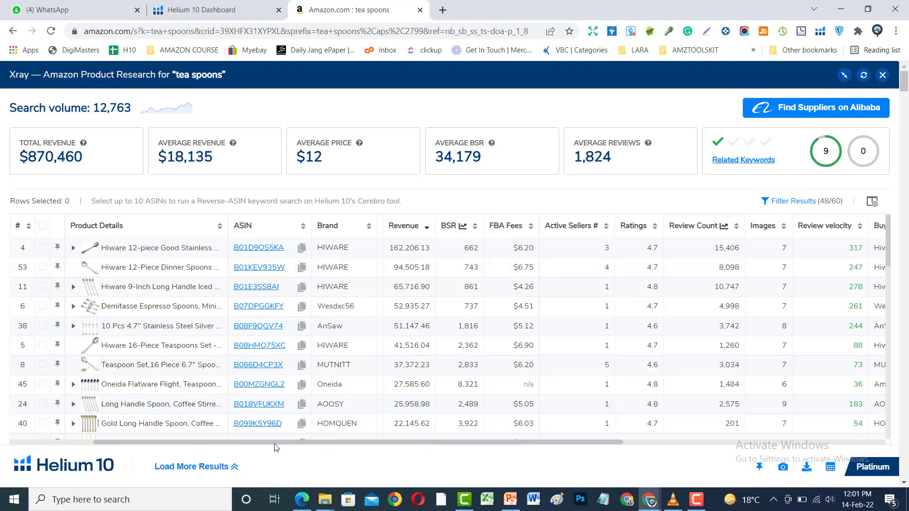
drag(279, 443, 223, 453)
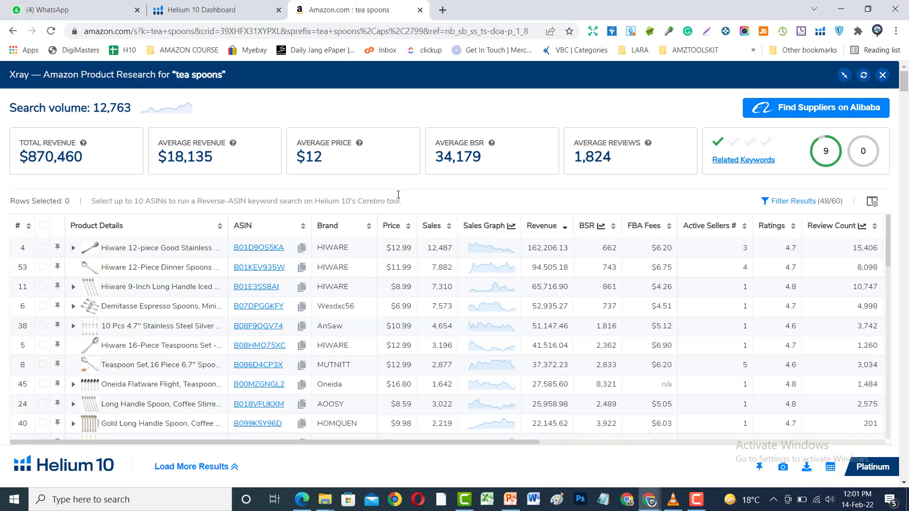
key(alt+Tab)
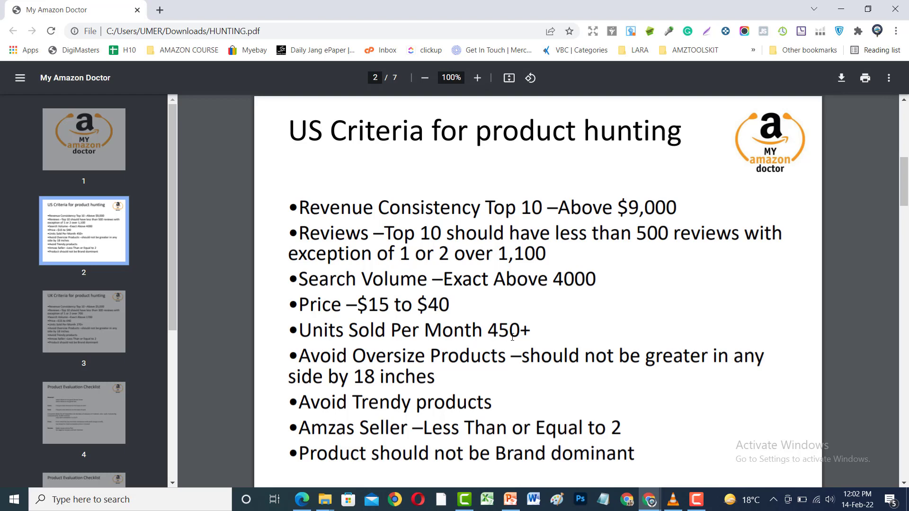
key(alt+Tab)
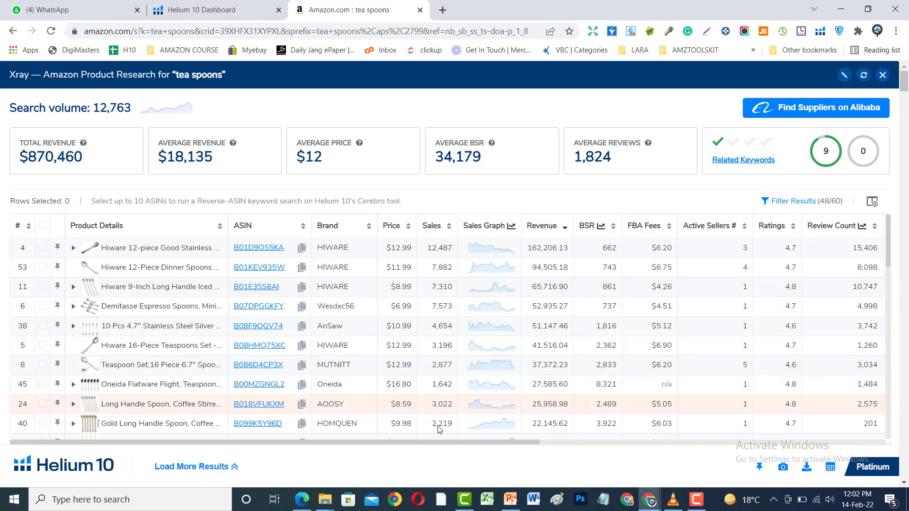
- Check the PDF's oversize criterion against the size tier and dimensions columns of the Xray results
key(alt+Tab)
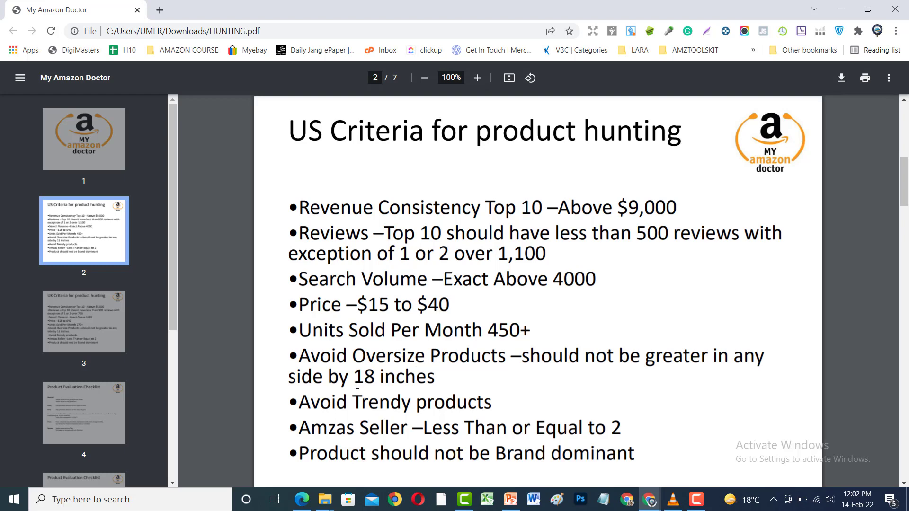
key(alt+Tab)
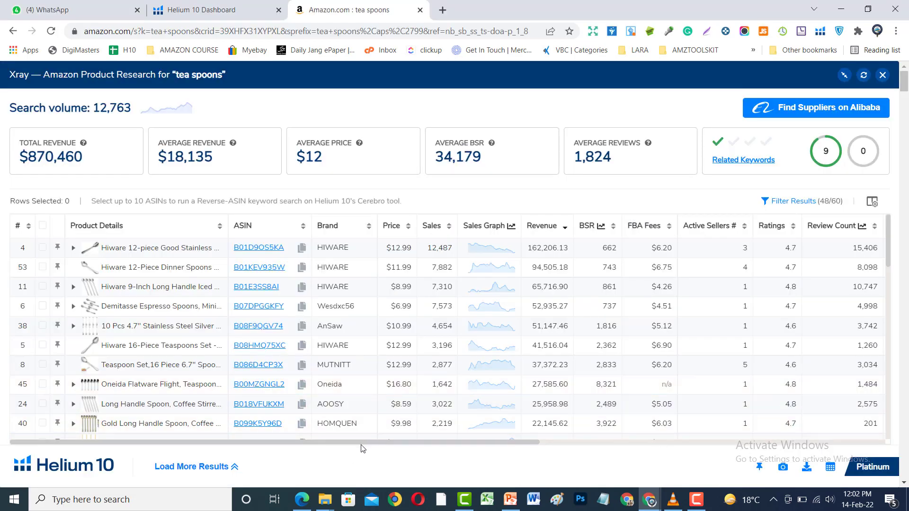
drag(376, 448, 856, 403)
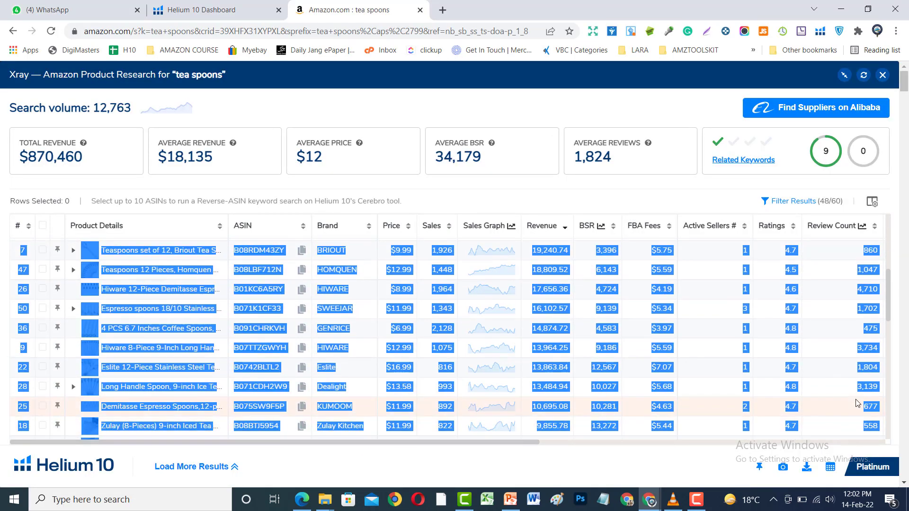
drag(888, 302, 895, 235)
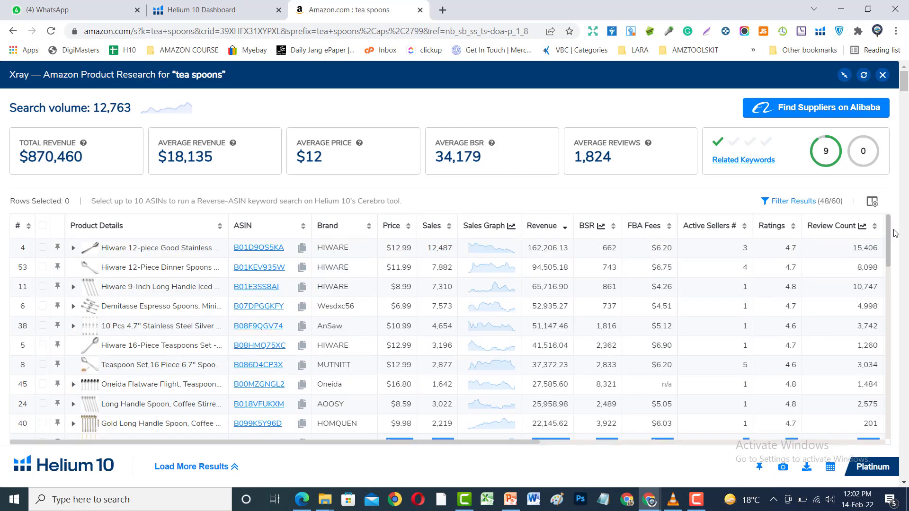
drag(478, 440, 736, 450)
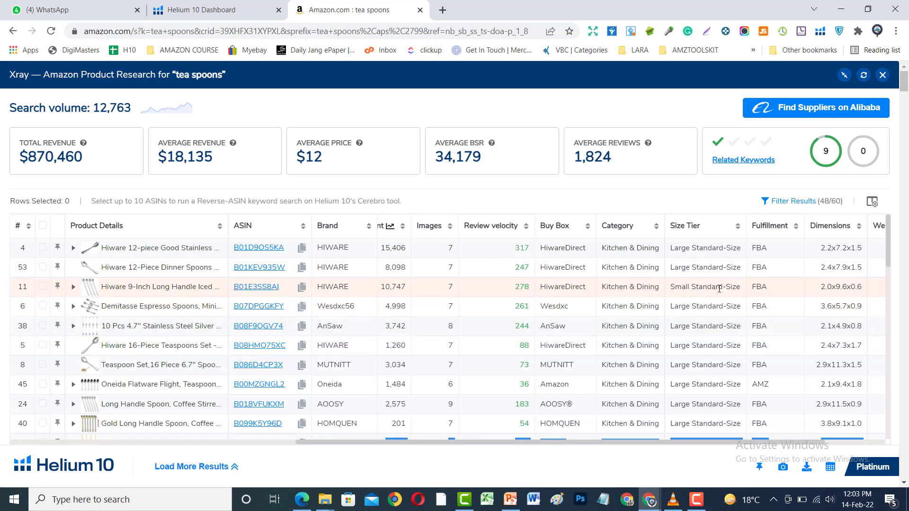
- Check the PDF's criterion on trendy products, and open Google Trends from a web search for "google trends" in a new tab
key(alt+Tab)
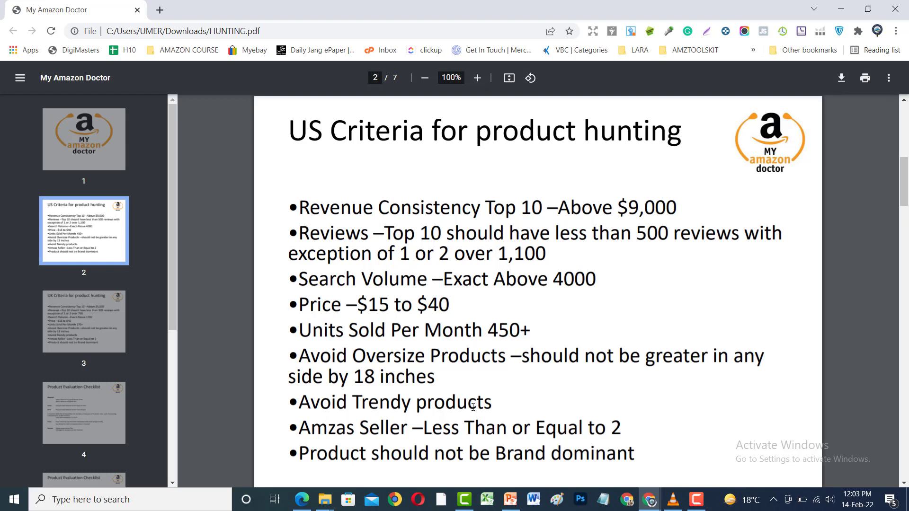
key(alt+Tab)
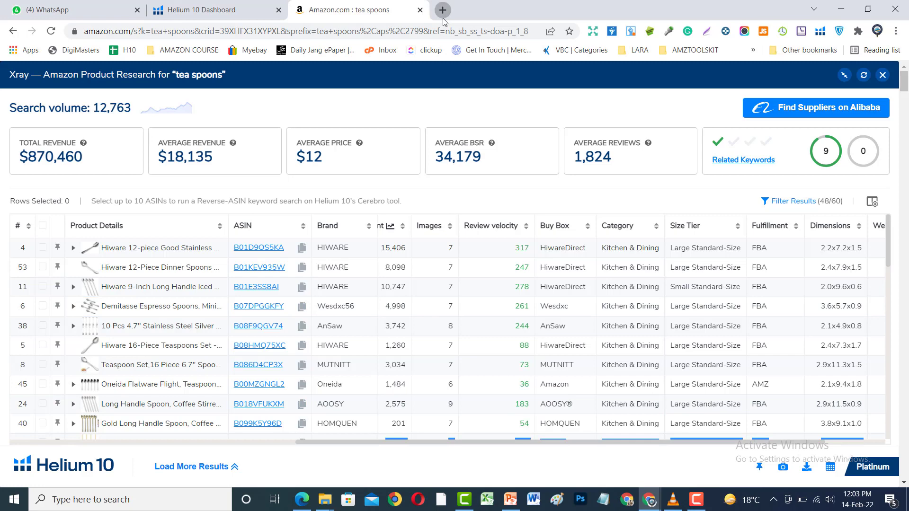
click(442, 18)
text(goo)
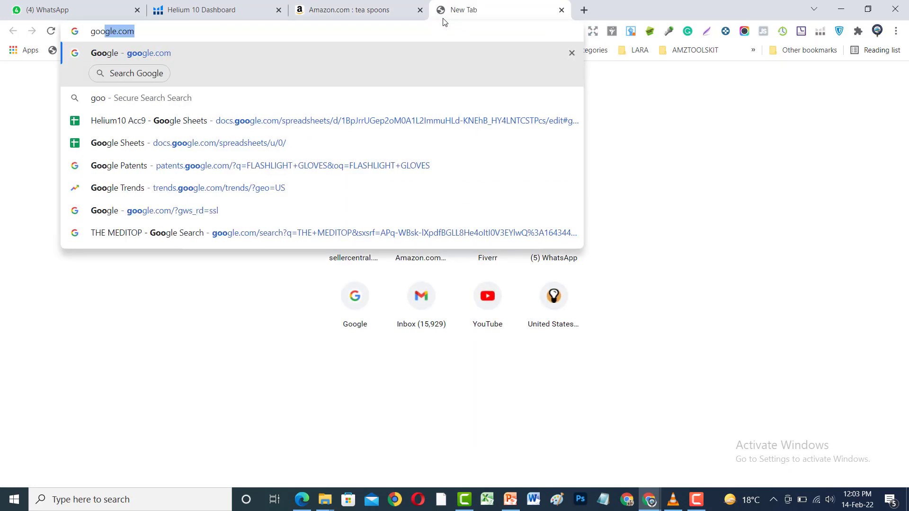
text(gle trn)
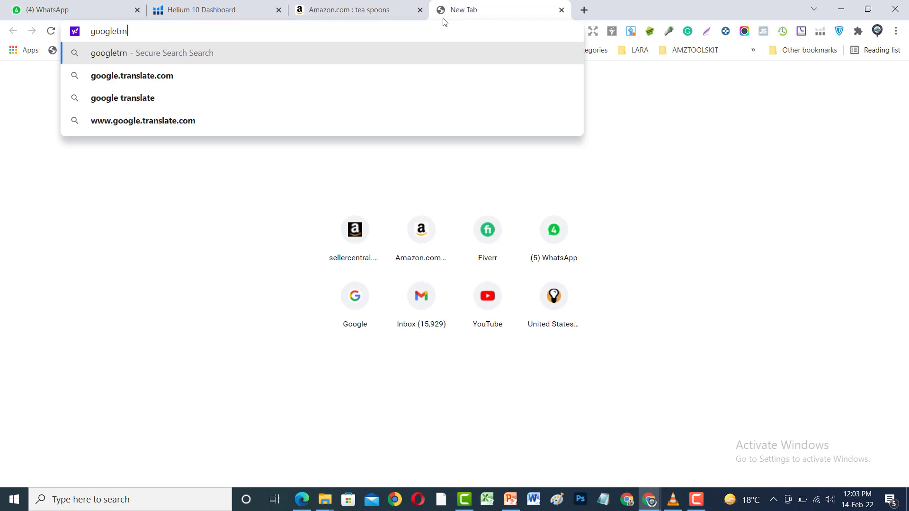
text(end)
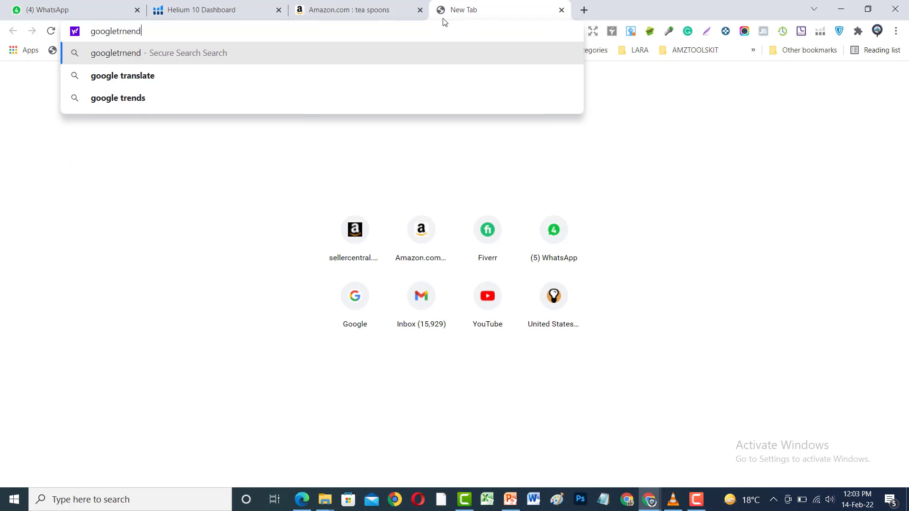
key(Down)
key(Return)
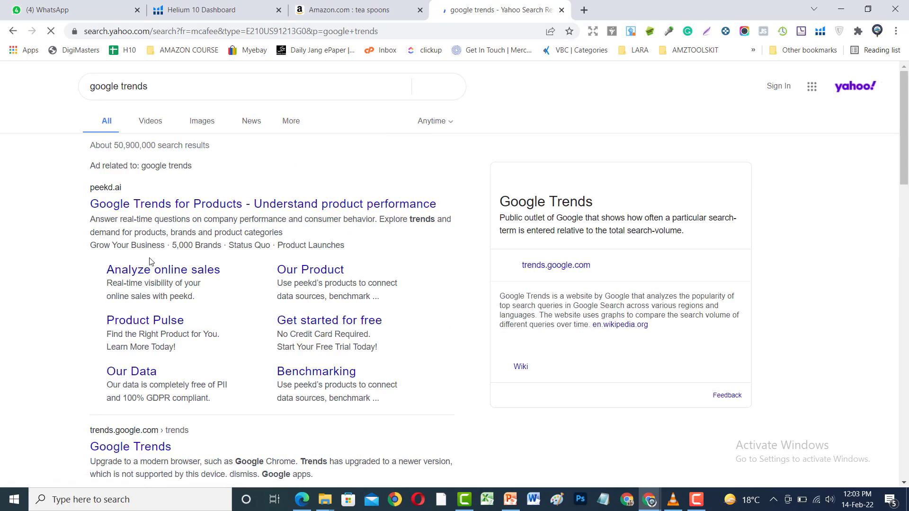
click(117, 449)
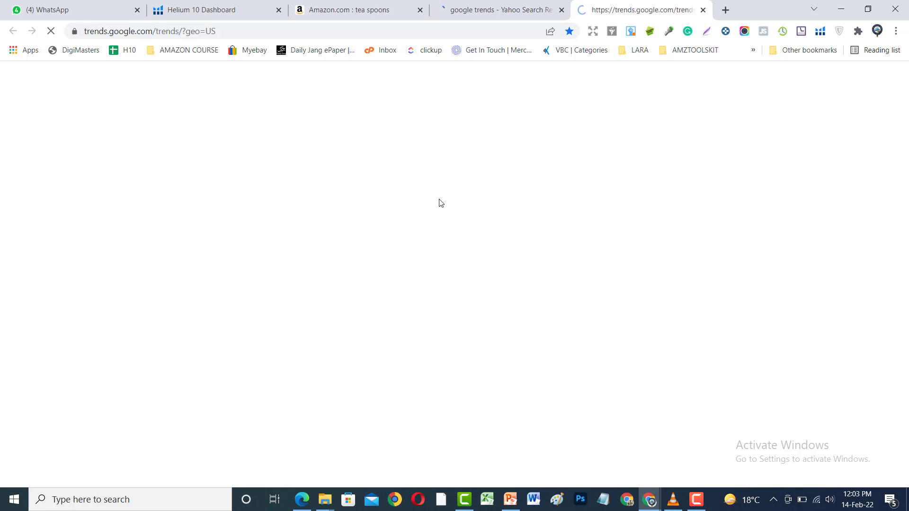
- Explore the term "tea spoons" in Google Trends and set its time range to Past 5 years
click(359, 5)
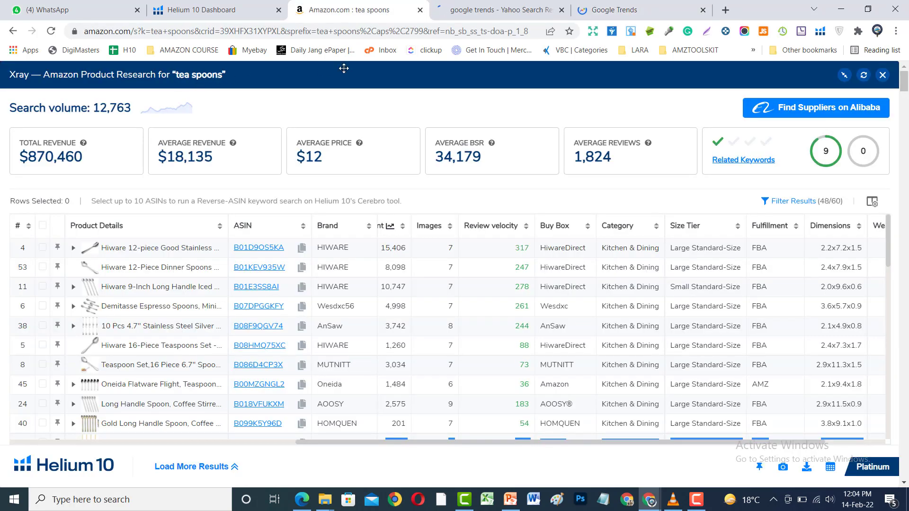
click(611, 9)
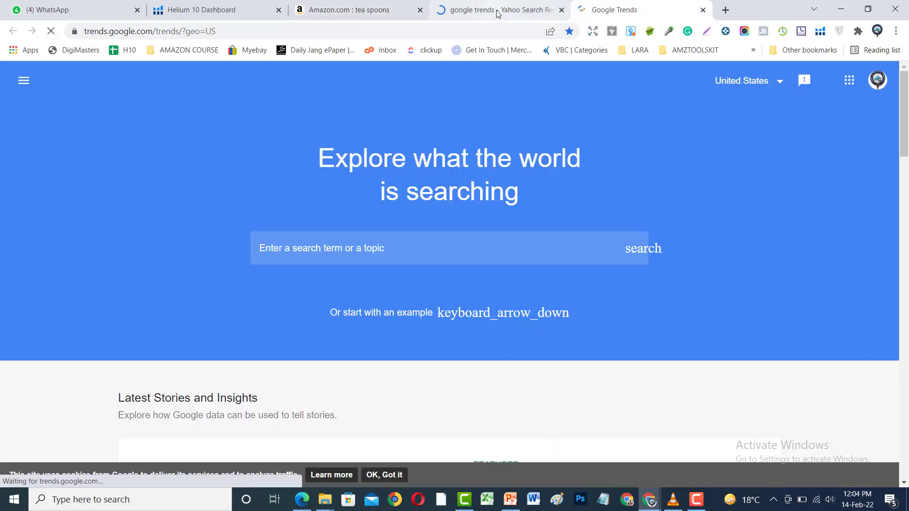
click(355, 251)
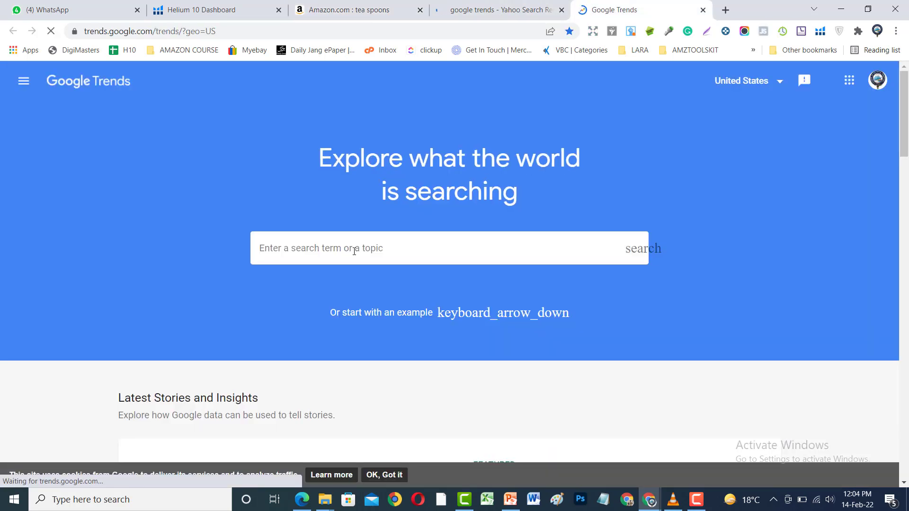
text(tea spoons)
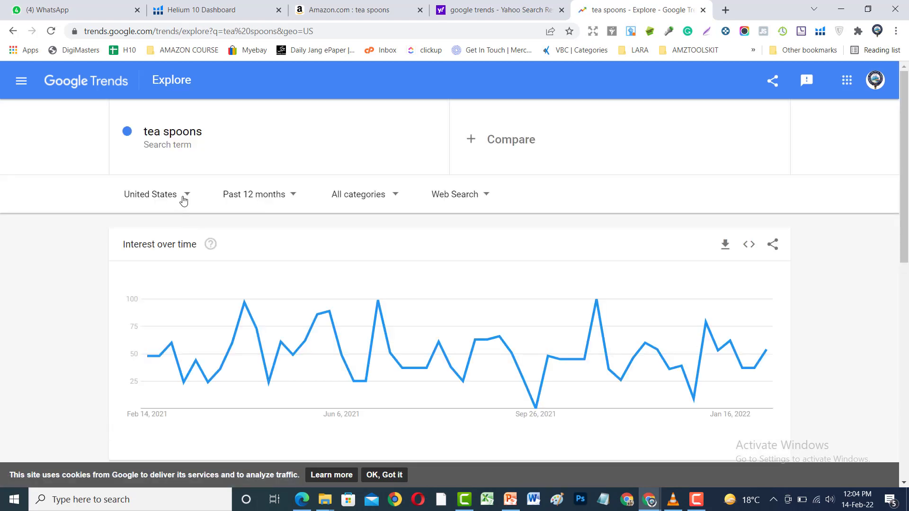
click(294, 196)
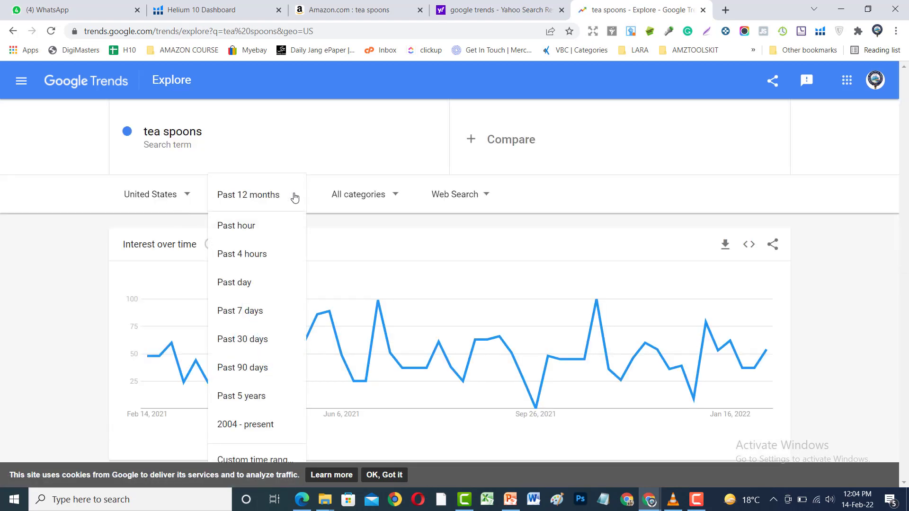
click(238, 397)
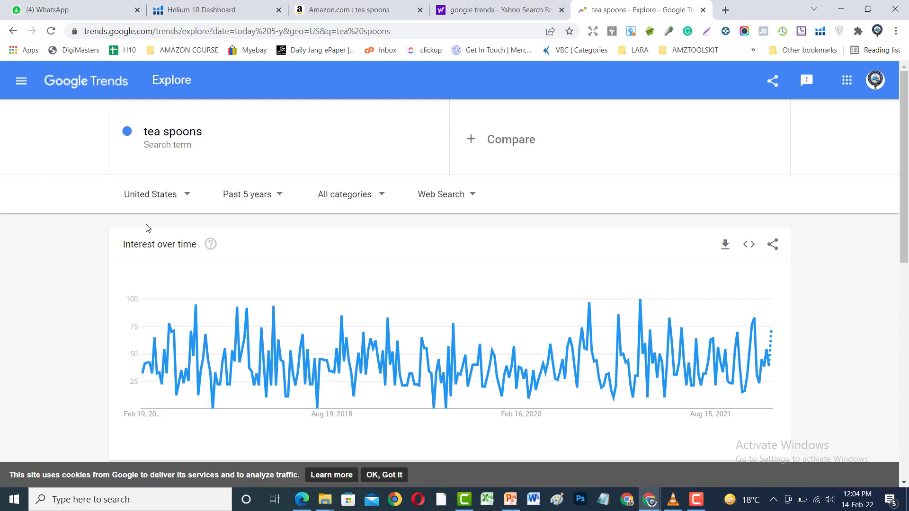
- Examine the five-year interest-over-time chart for tea spoons for signs of seasonal or trendy demand
drag(905, 110, 907, 167)
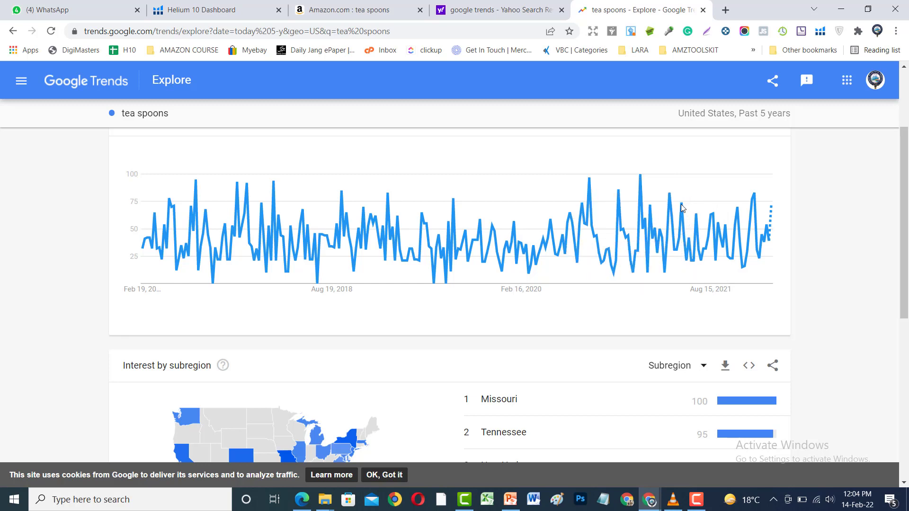
mouse_move(681, 206)
mouse_move(907, 278)
mouse_down()
mouse_move(906, 246)
mouse_move(906, 260)
mouse_up()
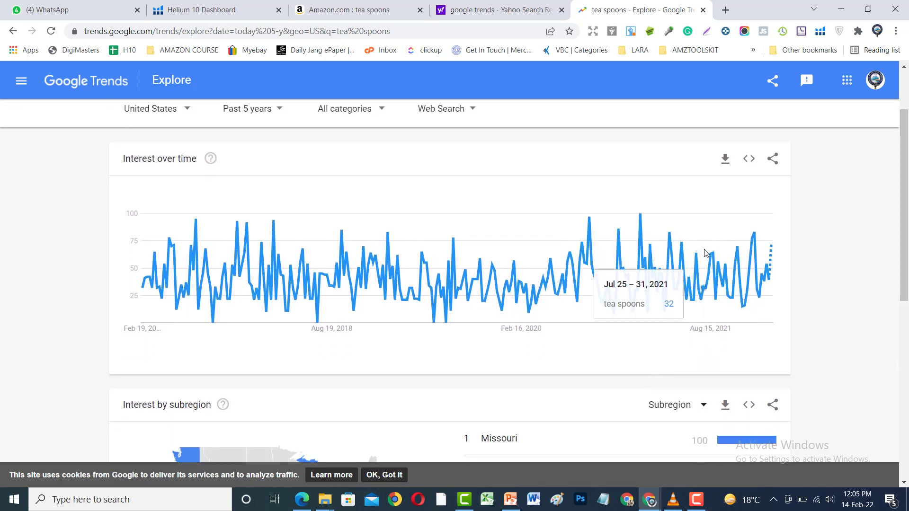
scroll(775, 459, up, 2)
scroll(774, 459, up, 1)
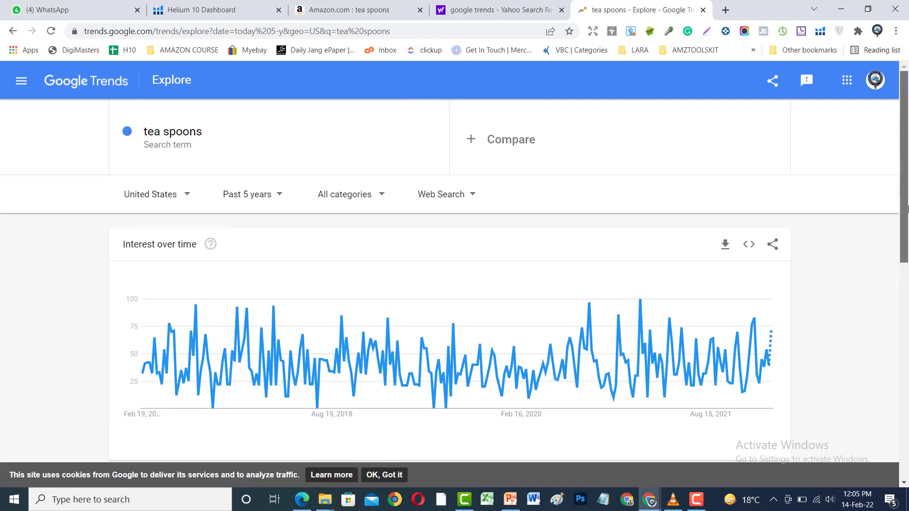
drag(906, 211, 906, 243)
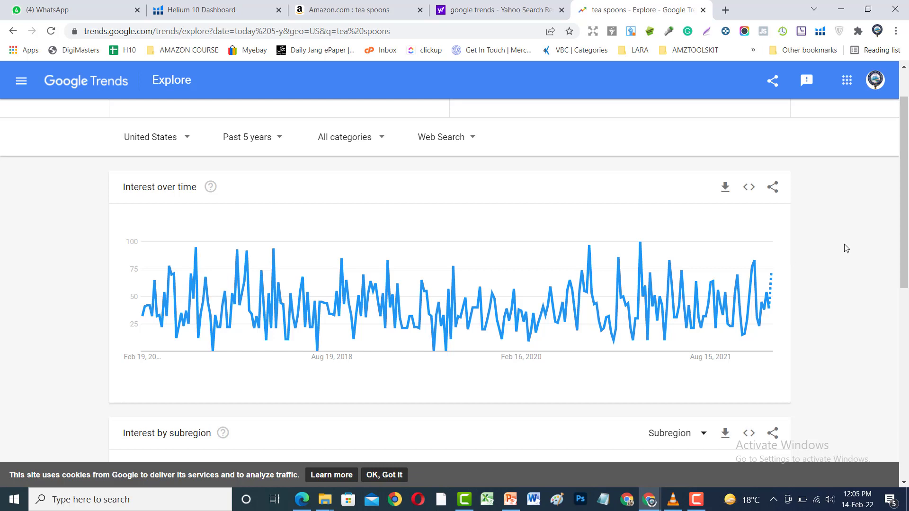
scroll(907, 176, up, 2)
scroll(907, 177, down, 1)
scroll(907, 176, up, 1)
- Replace the Google Trends search term with "jackets" to view a seasonal product's five-year trend
click(204, 133)
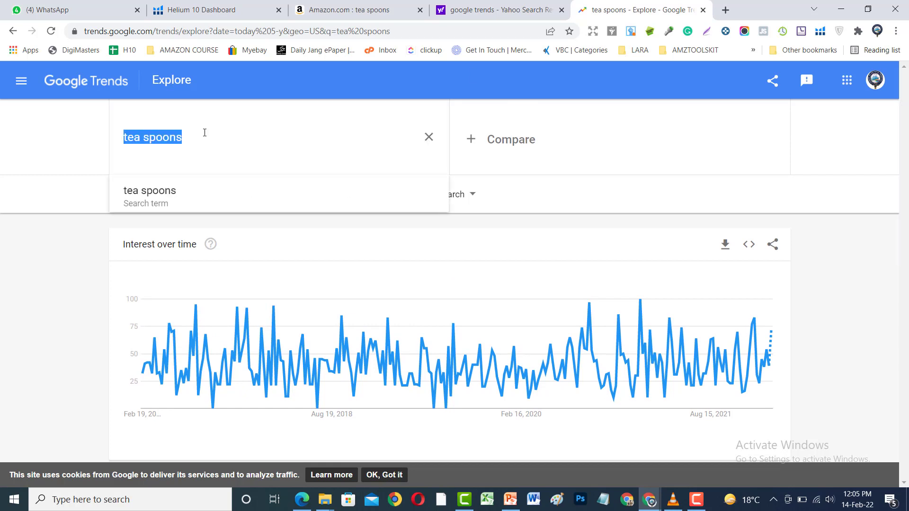
key(BackSpace)
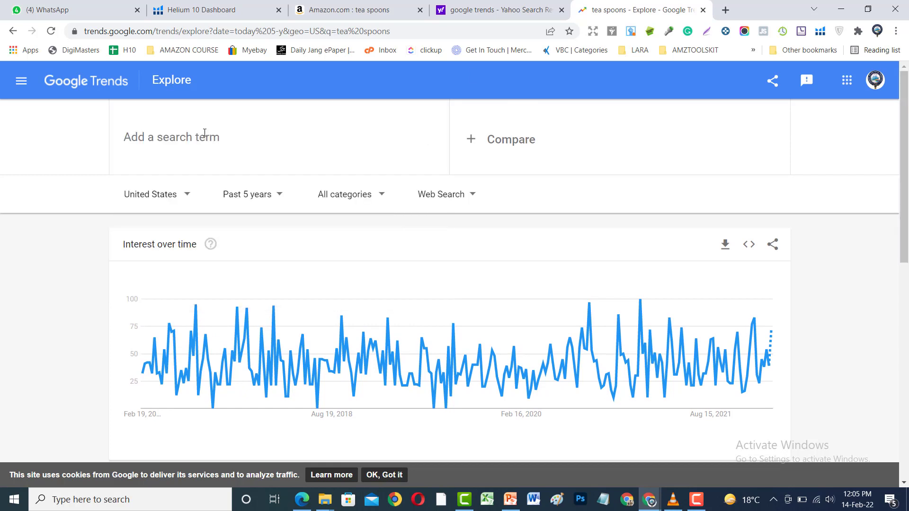
text(jac)
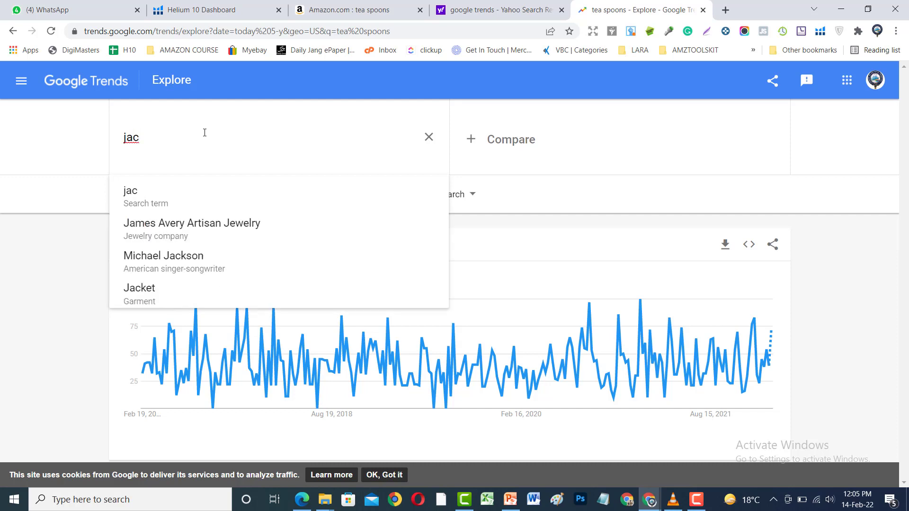
text(kets)
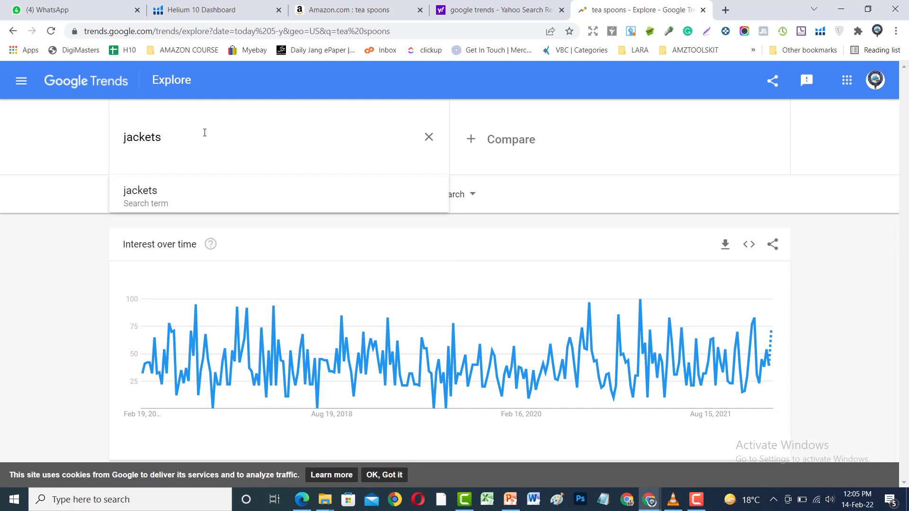
key(Return)
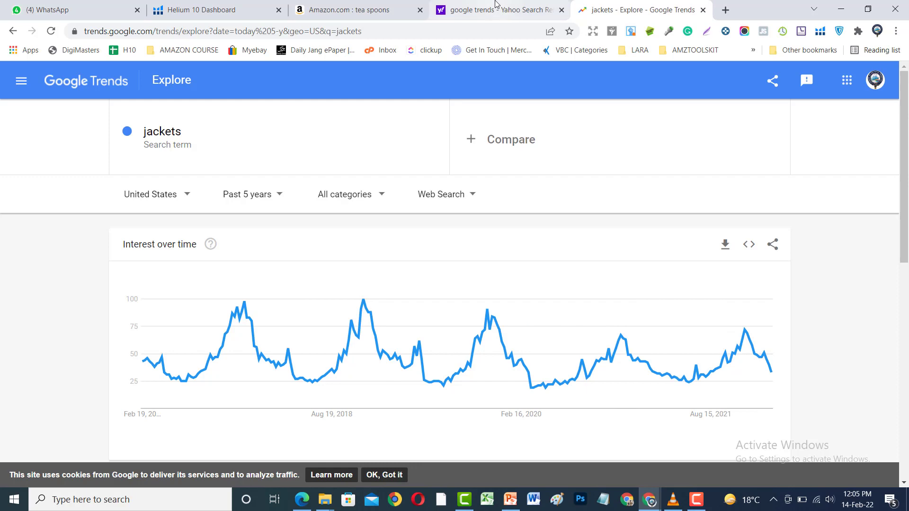
- Check the Amazon seller and brand dominance criteria in HUNTING.pdf against the Brand and Fulfillment columns of the Xray results
key(alt+Tab)
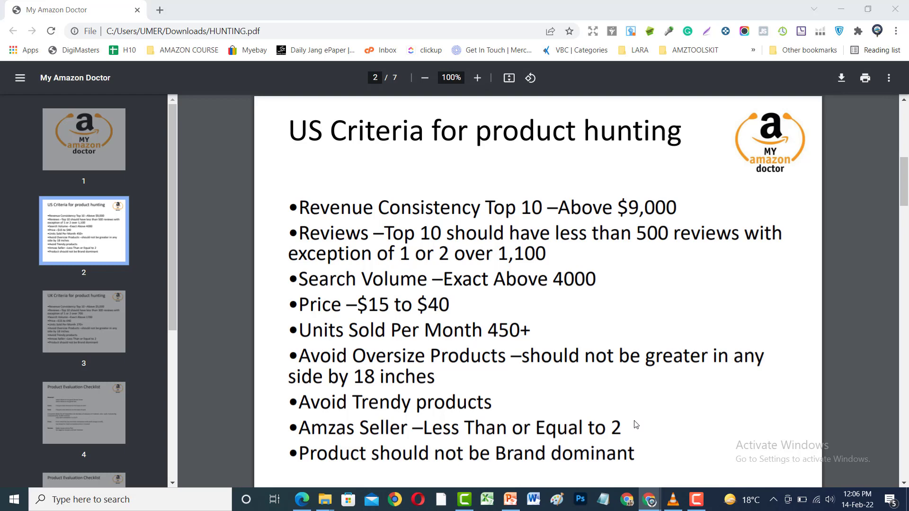
key(alt+Tab)
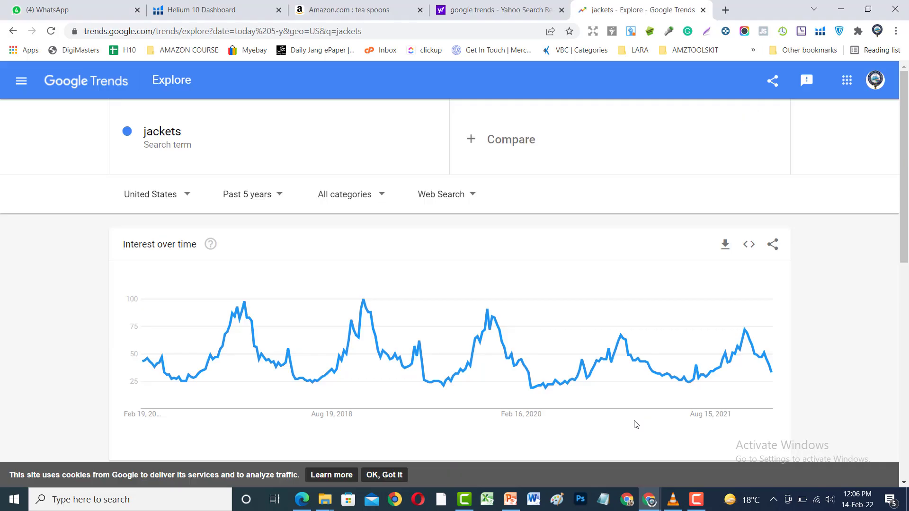
click(239, 6)
click(303, 6)
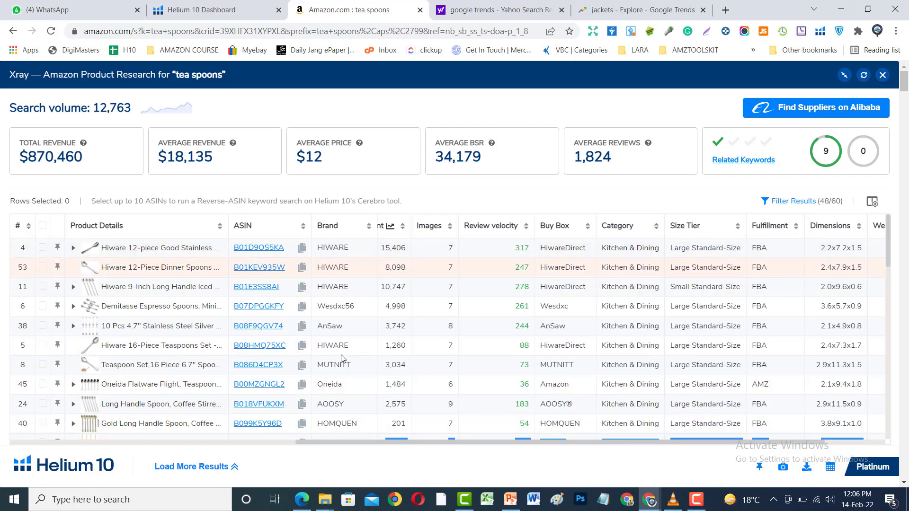
key(alt+Tab)
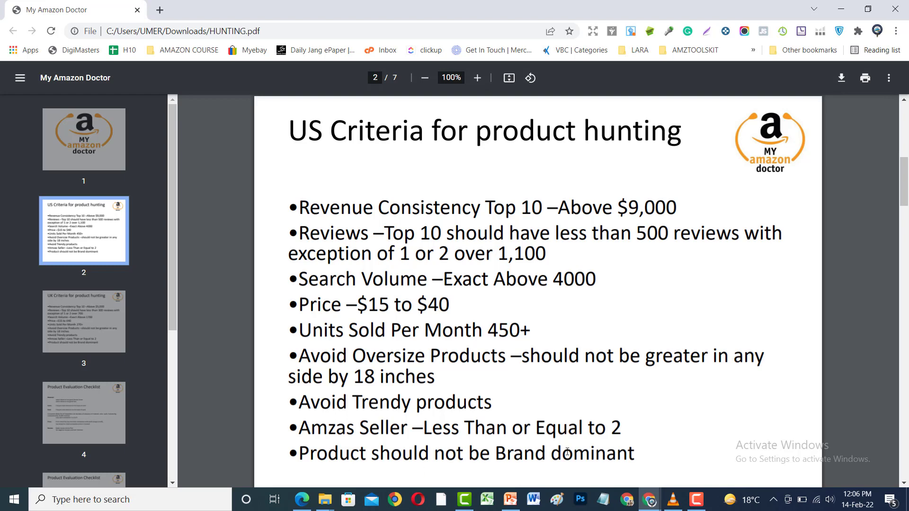
key(alt+Tab)
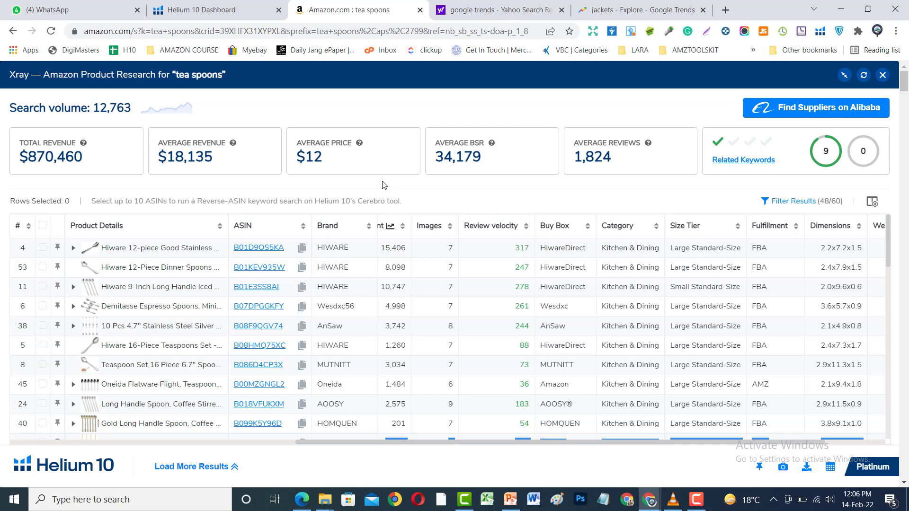
- Read the UK product hunting criteria and the Product Evaluation Checklist pages of HUNTING.pdf
key(alt+Tab)
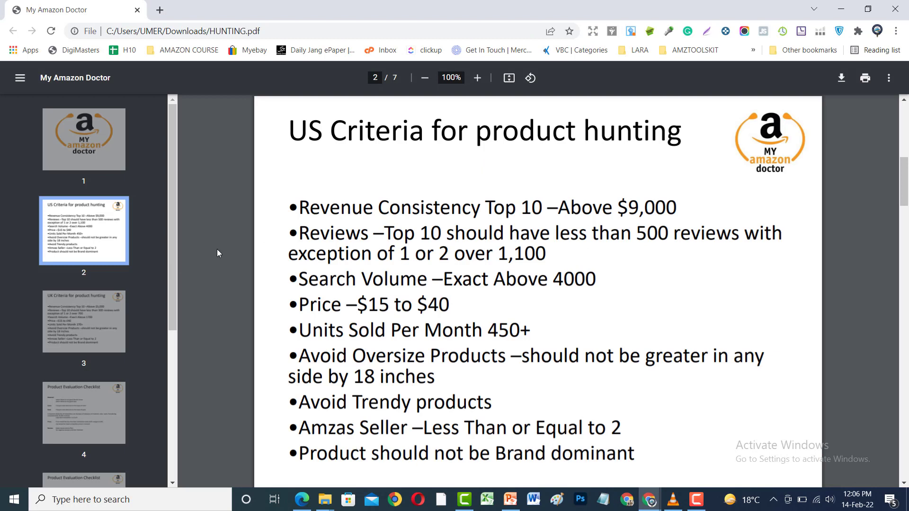
key(Right)
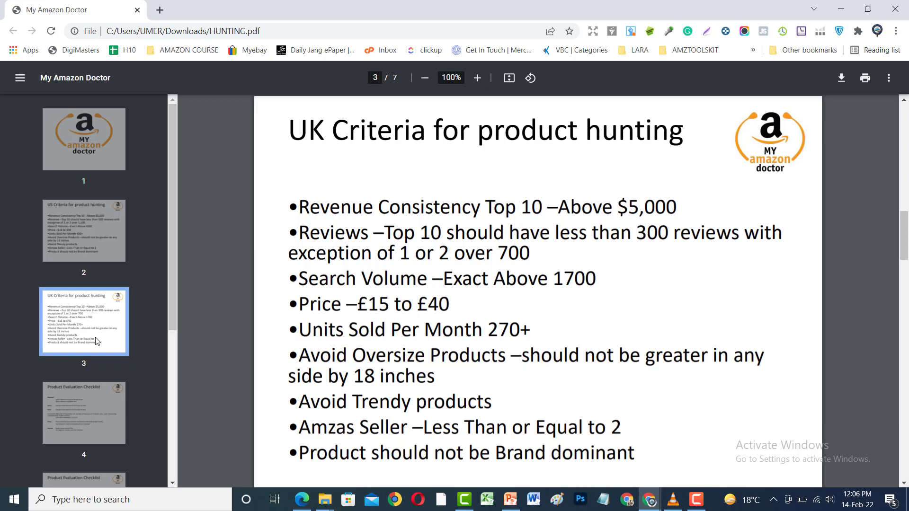
click(71, 408)
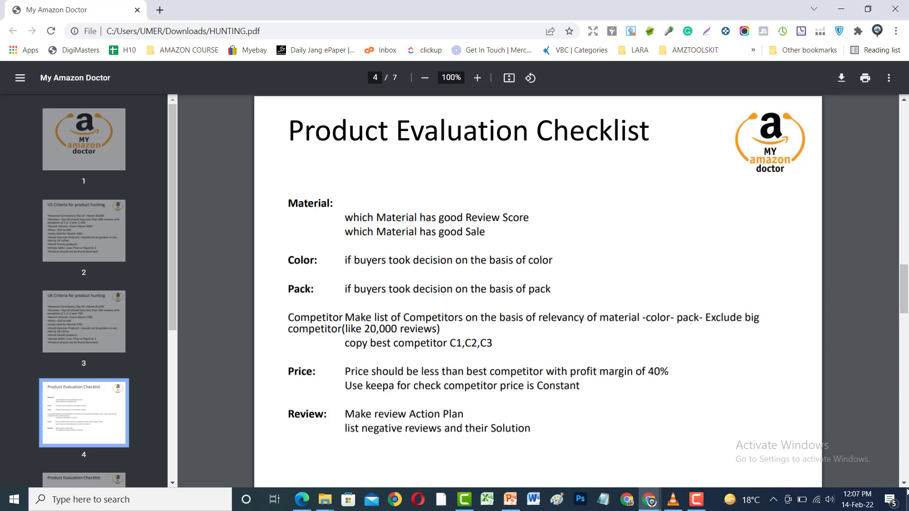
scroll(906, 486, down, 1)
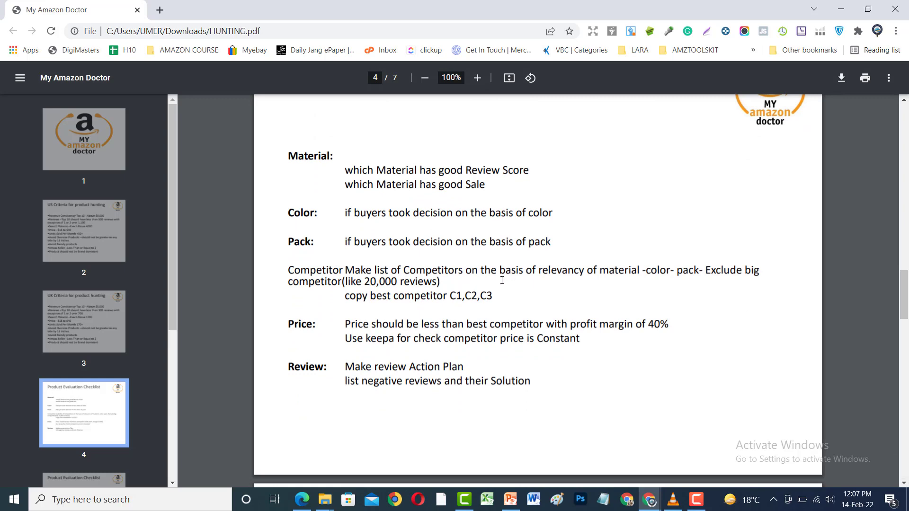
key(alt+Tab)
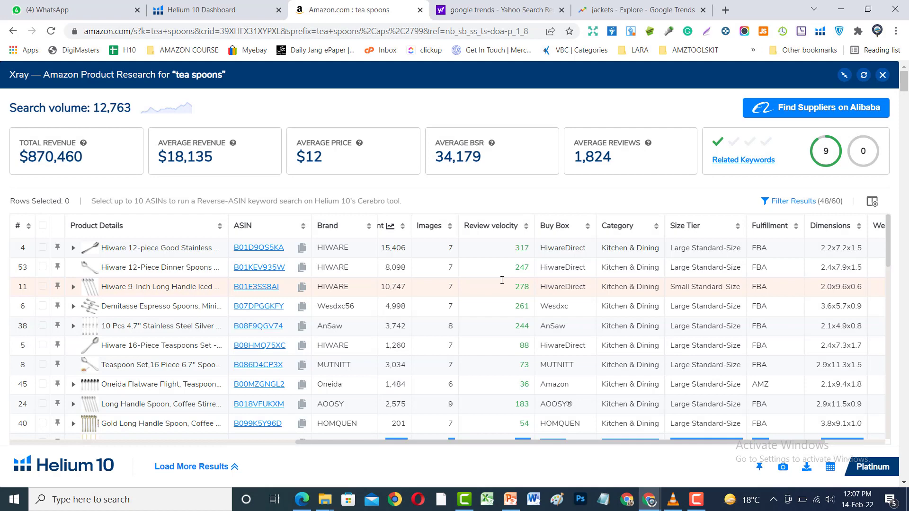
click(660, 5)
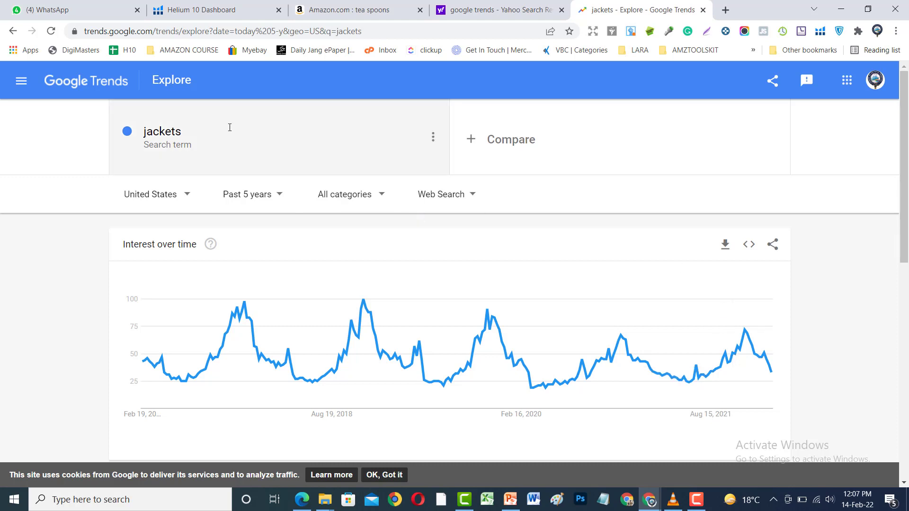
click(230, 127)
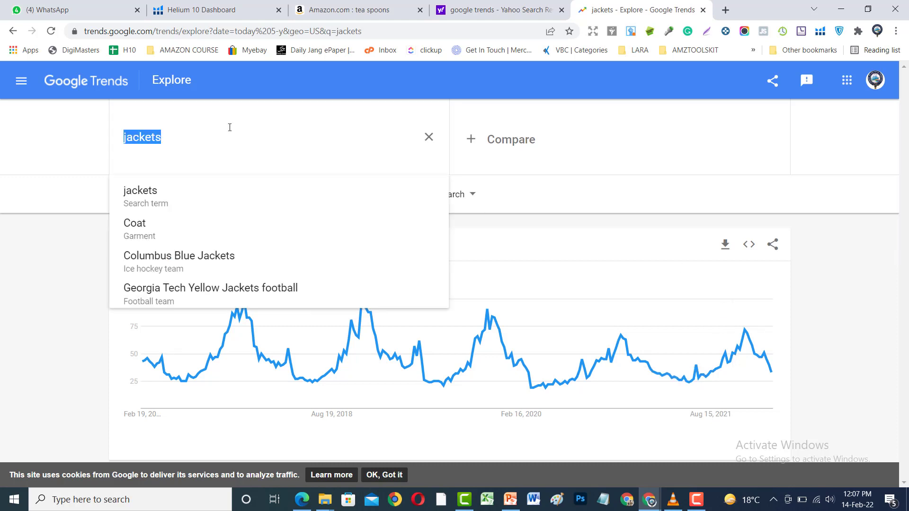
click(225, 4)
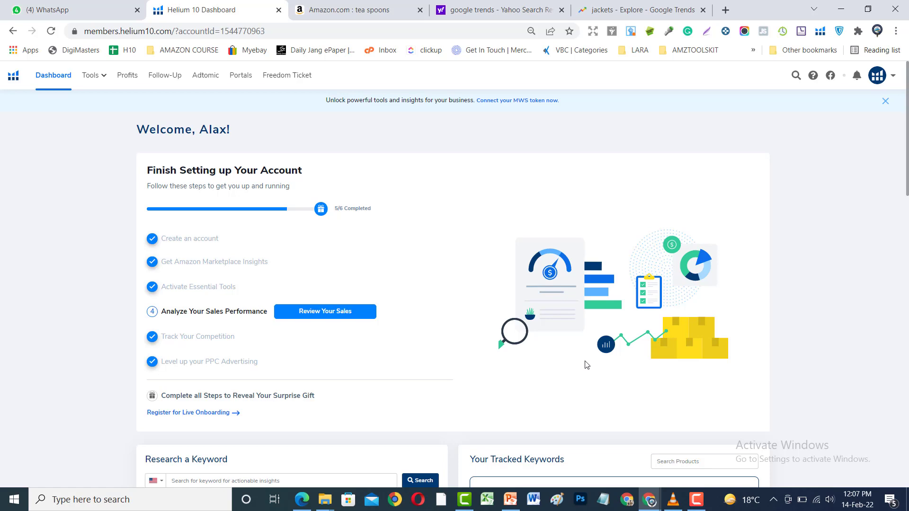
key(alt+Tab)
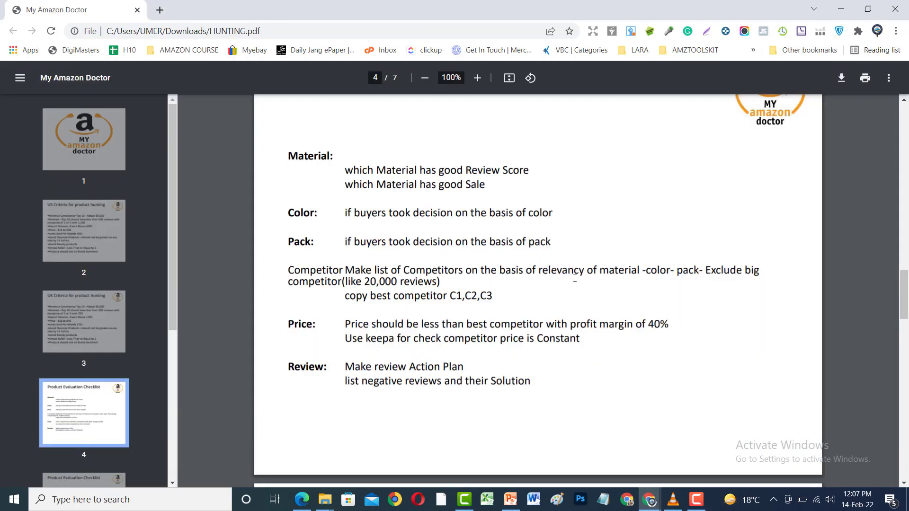